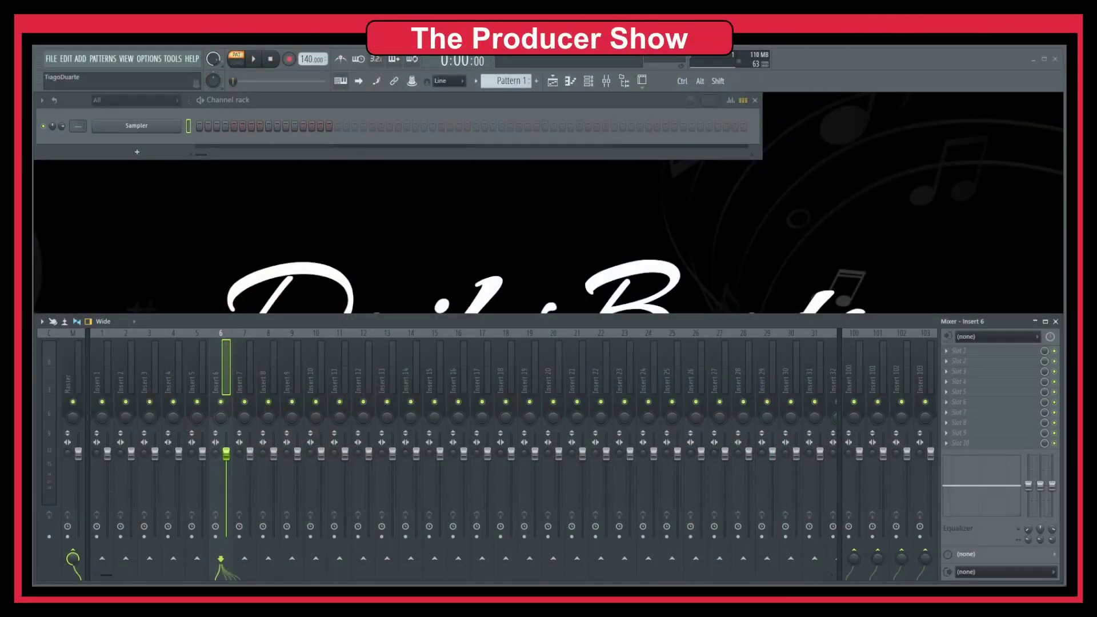
Close the mixer and channel rack, and open the playlist maximized
click(1055, 321)
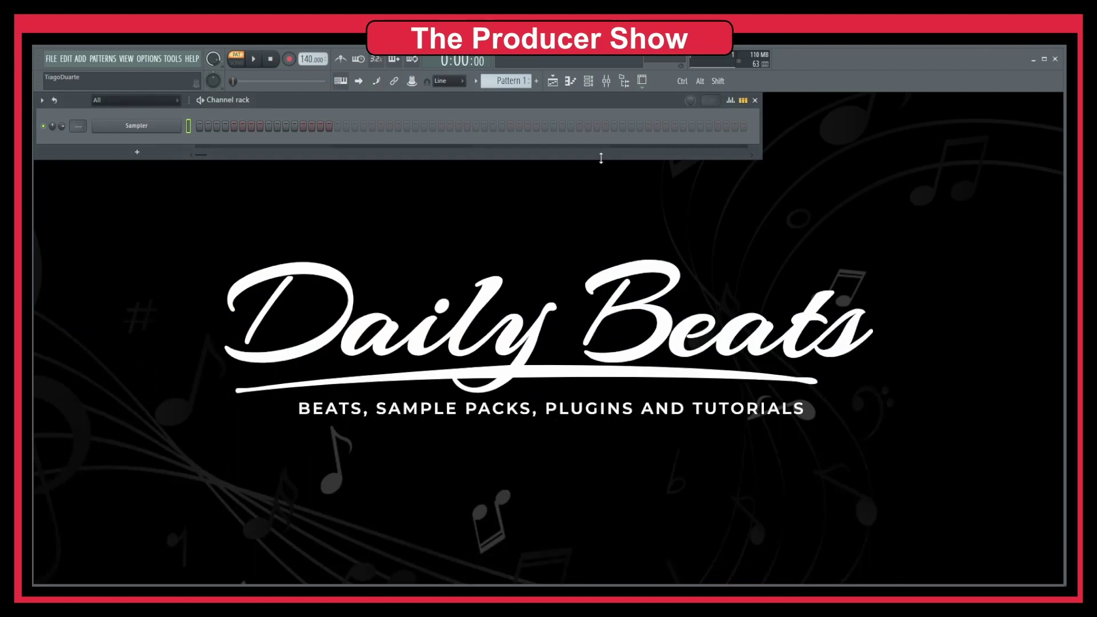
click(754, 101)
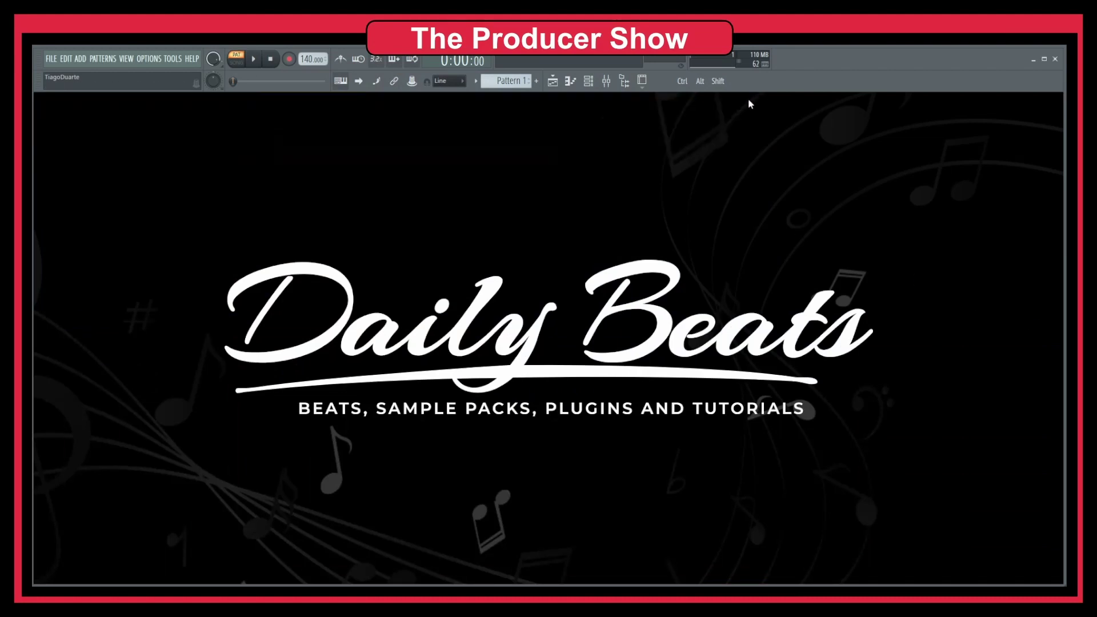
click(554, 81)
double_click(461, 100)
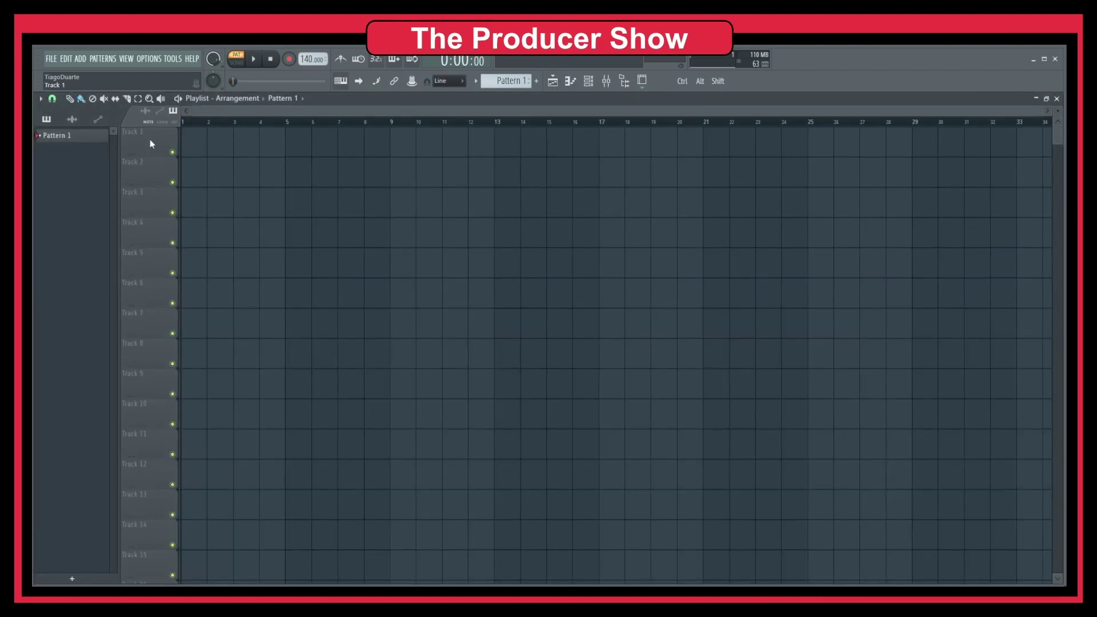
Examine the playlist's empty tracks, highlighting Tracks 2 and 3, and close the playlist
click(151, 166)
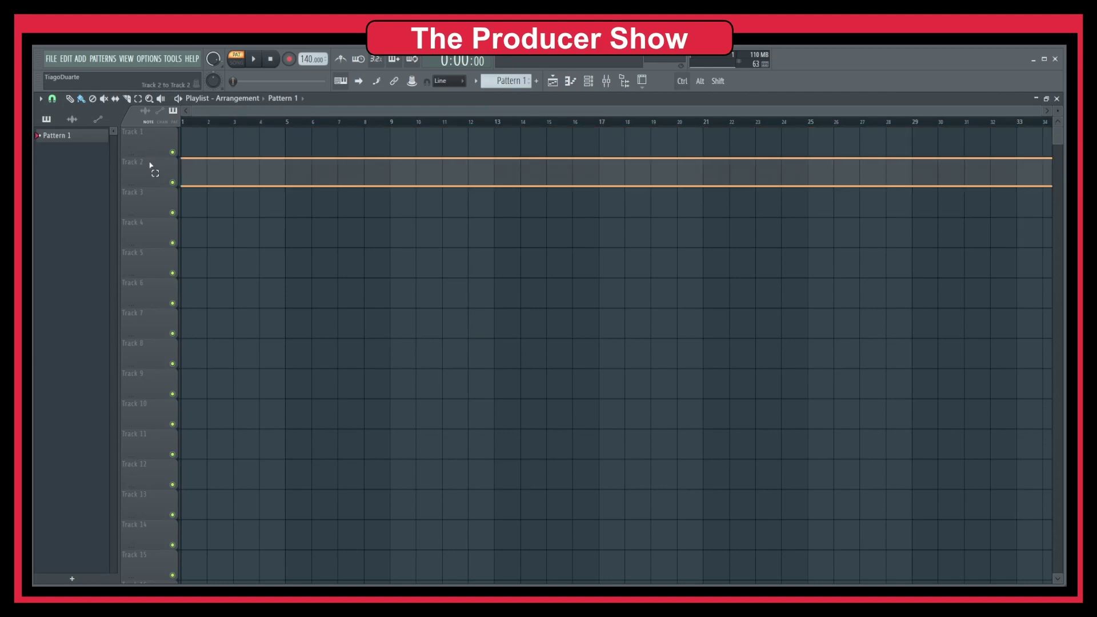
click(149, 177)
click(153, 211)
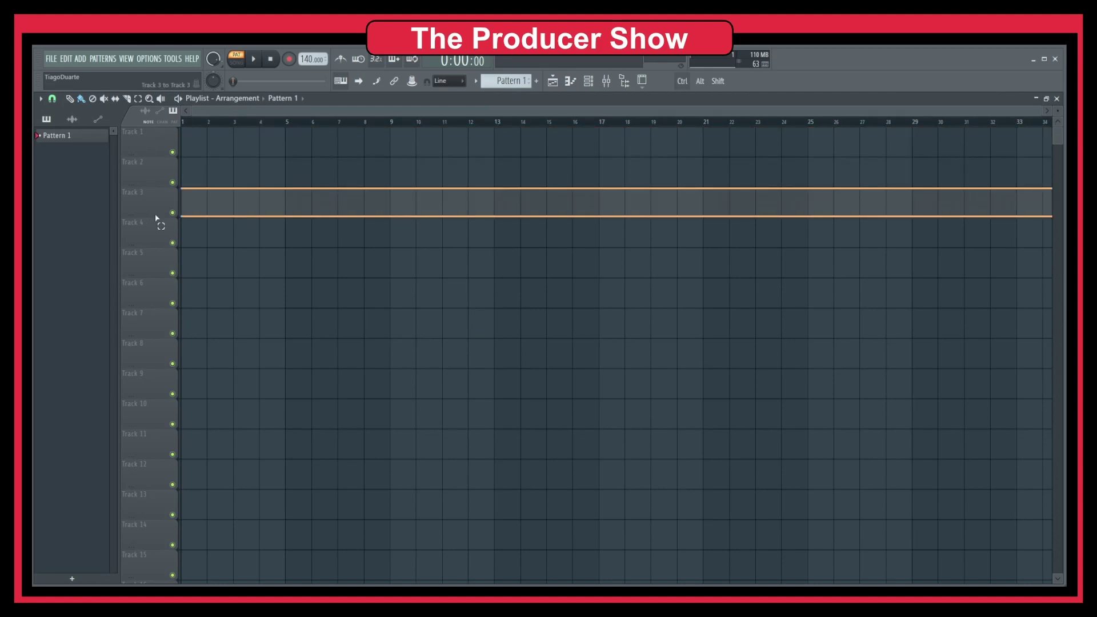
click(155, 233)
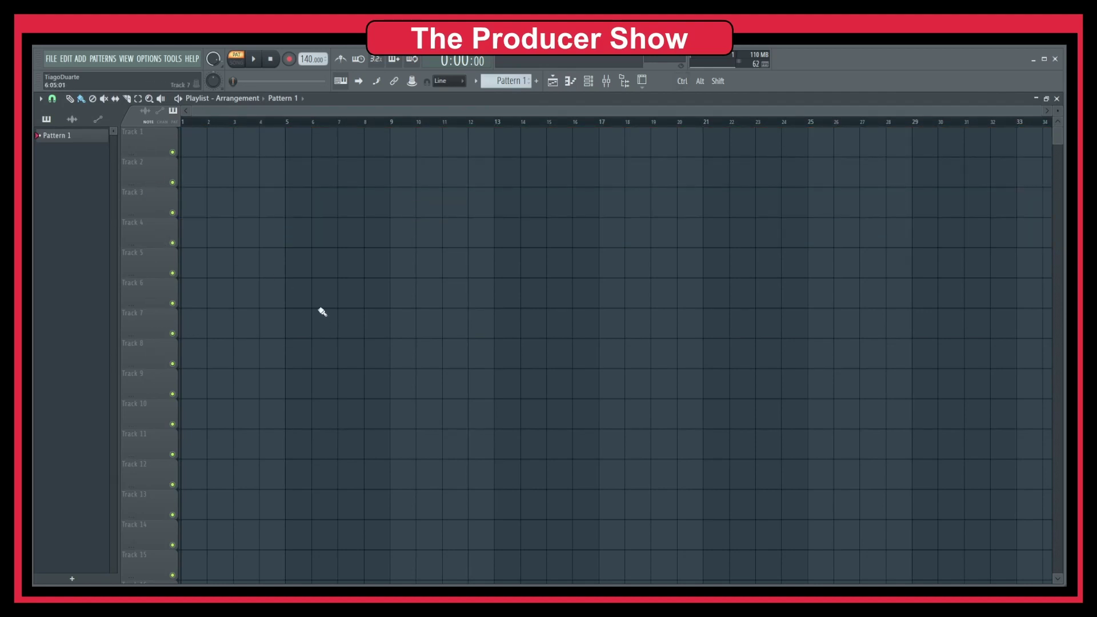
mouse_move(1057, 142)
mouse_down()
mouse_move(1038, 487)
mouse_move(1056, 564)
mouse_move(1050, 131)
mouse_up()
click(1058, 98)
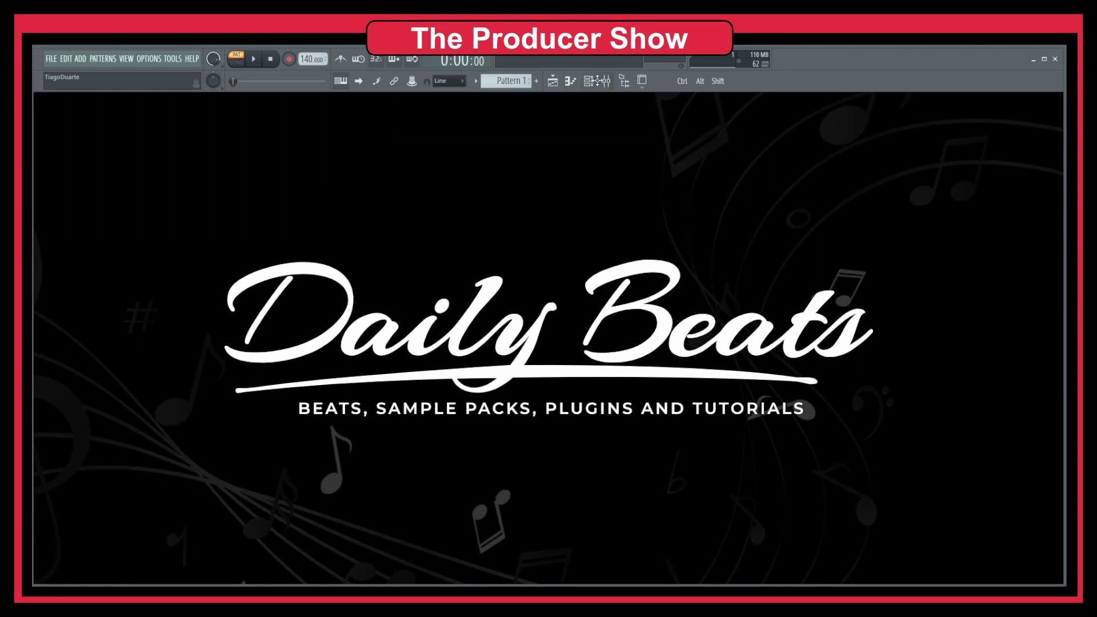
Open the mixer, look through its insert tracks up to Insert 125, and select Insert 1
click(604, 80)
scroll(318, 373, down, 20)
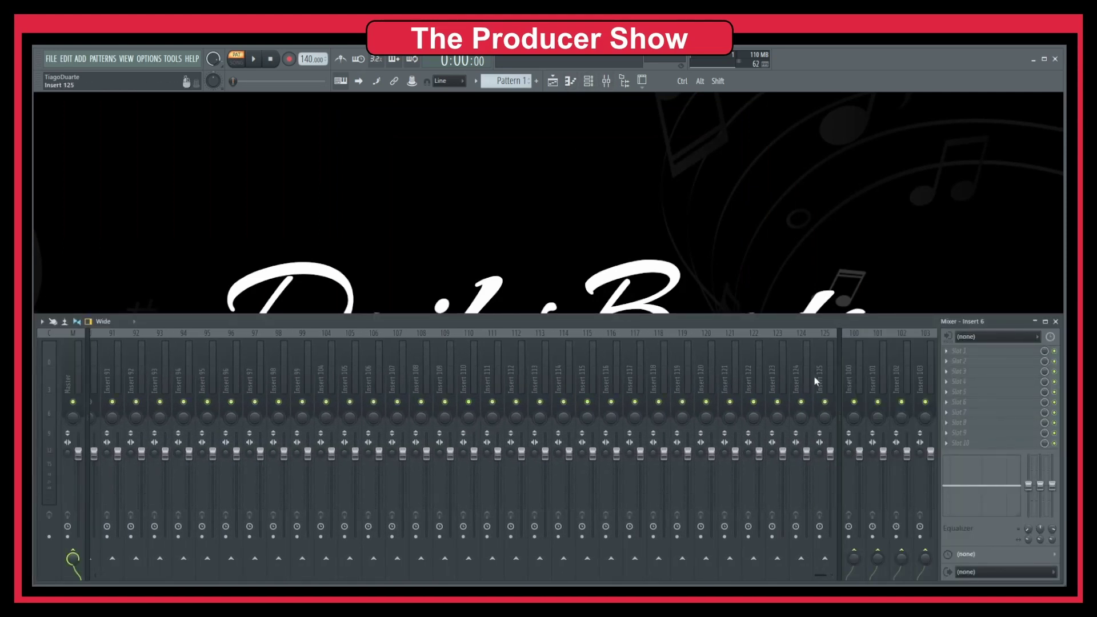
scroll(820, 375, left, 20)
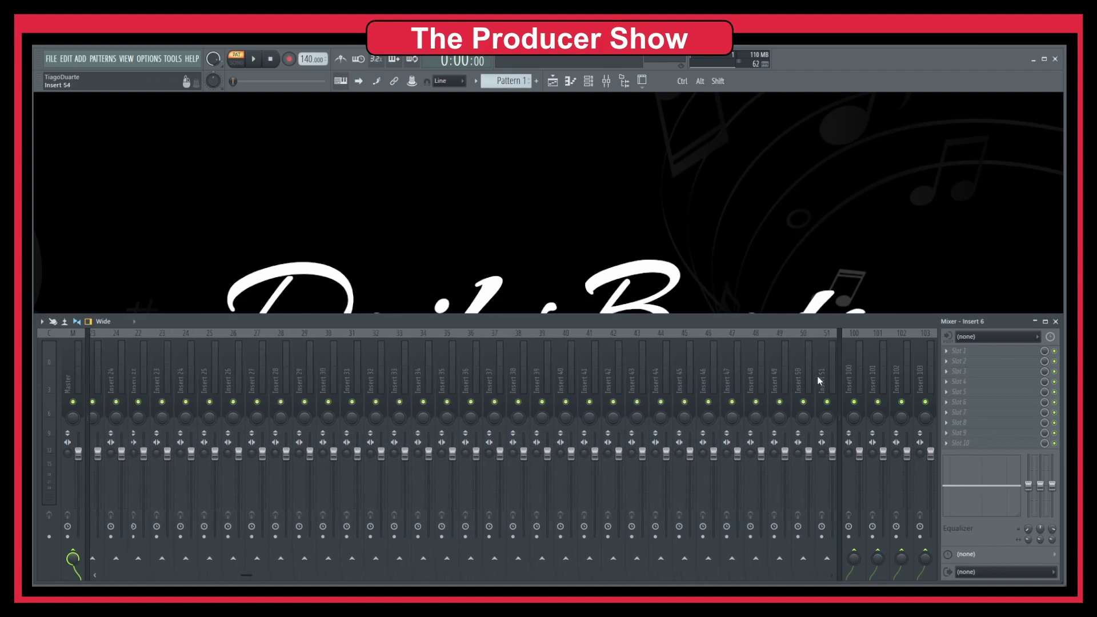
click(103, 361)
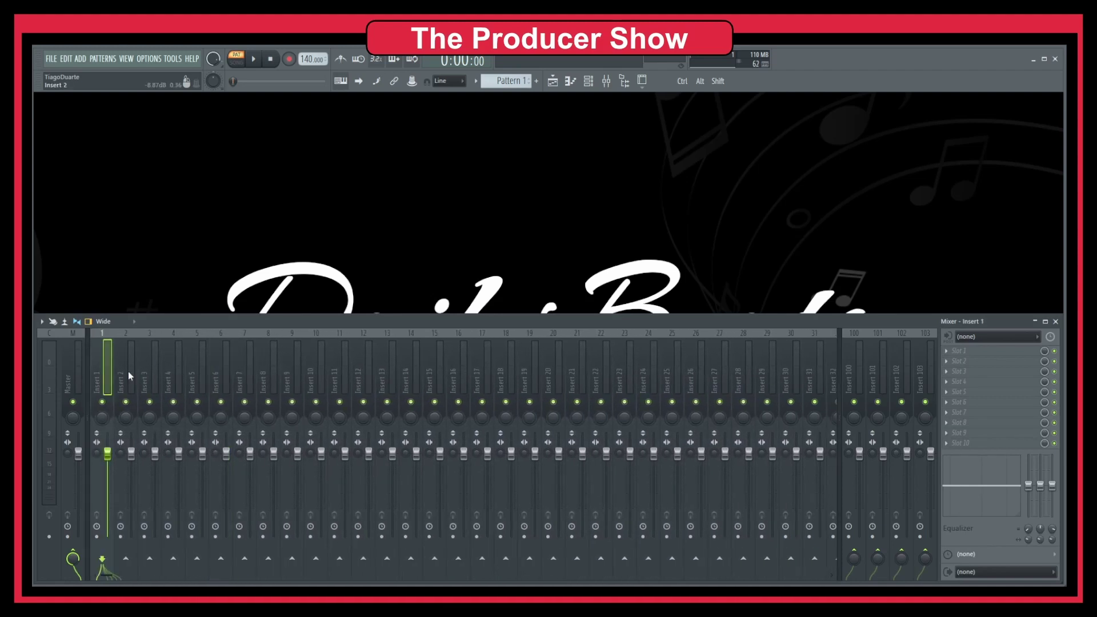
click(128, 371)
click(147, 372)
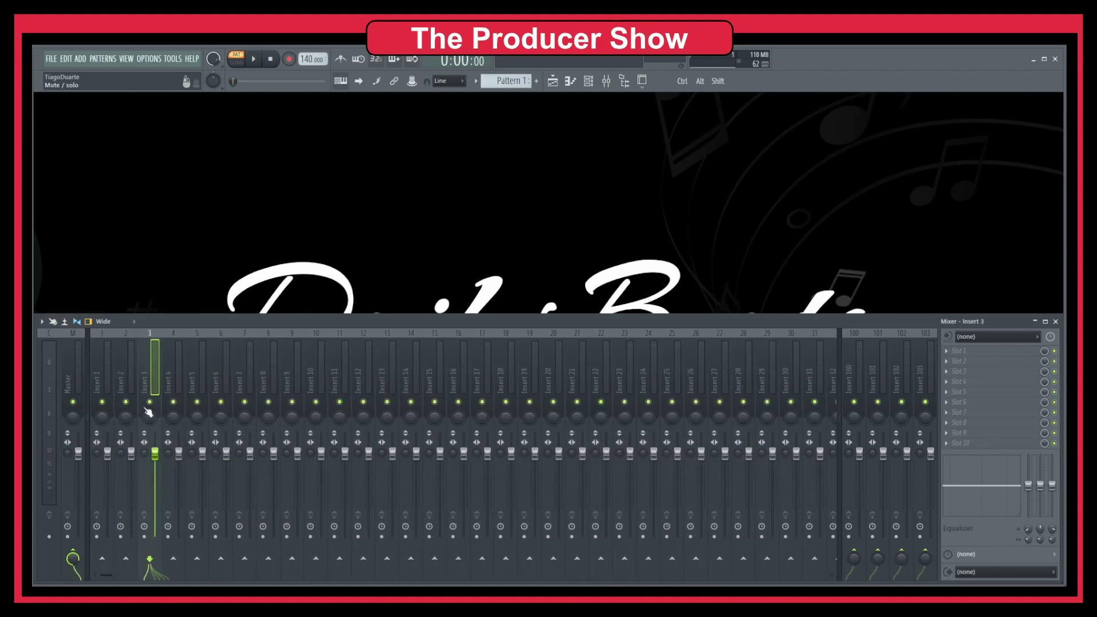
click(99, 383)
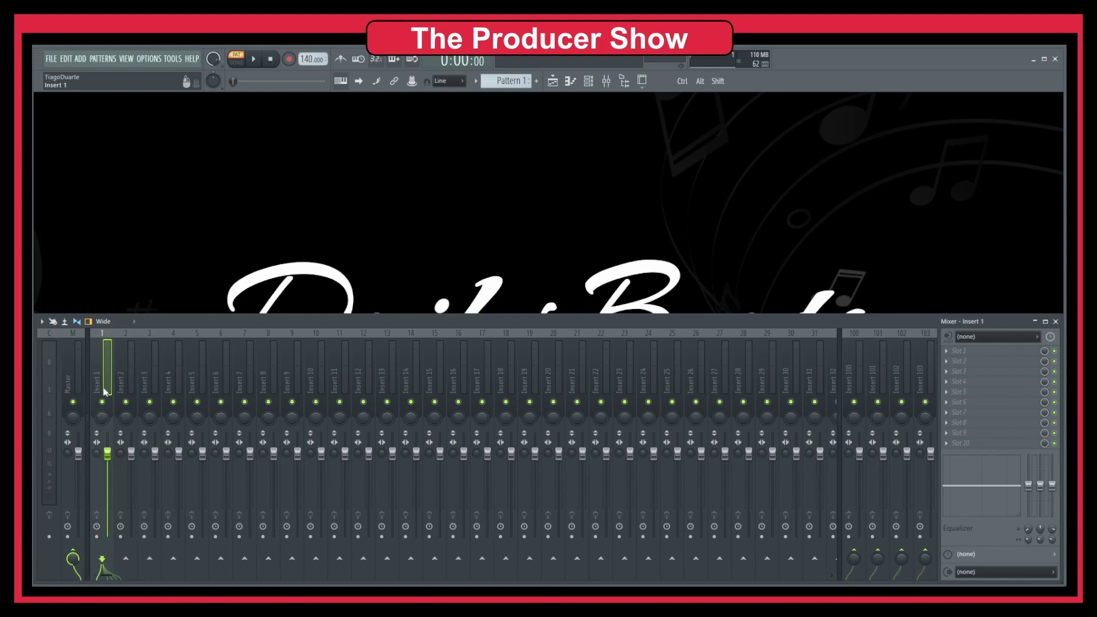
Open the channel rack, add an FPC drum channel, and close its plugin window
click(588, 80)
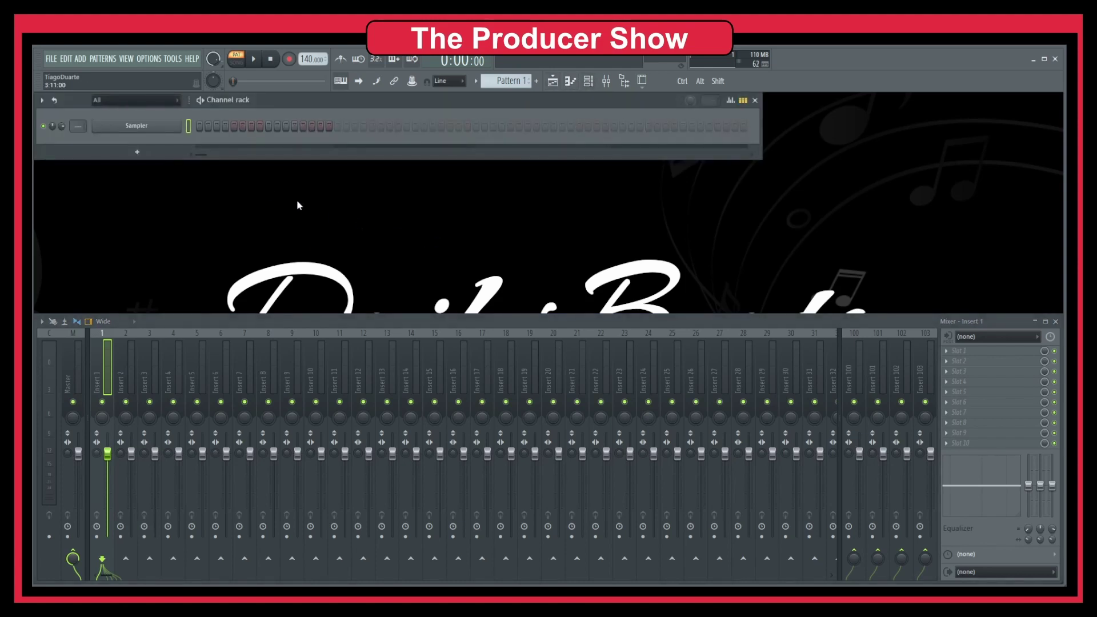
click(137, 152)
mouse_move(126, 219)
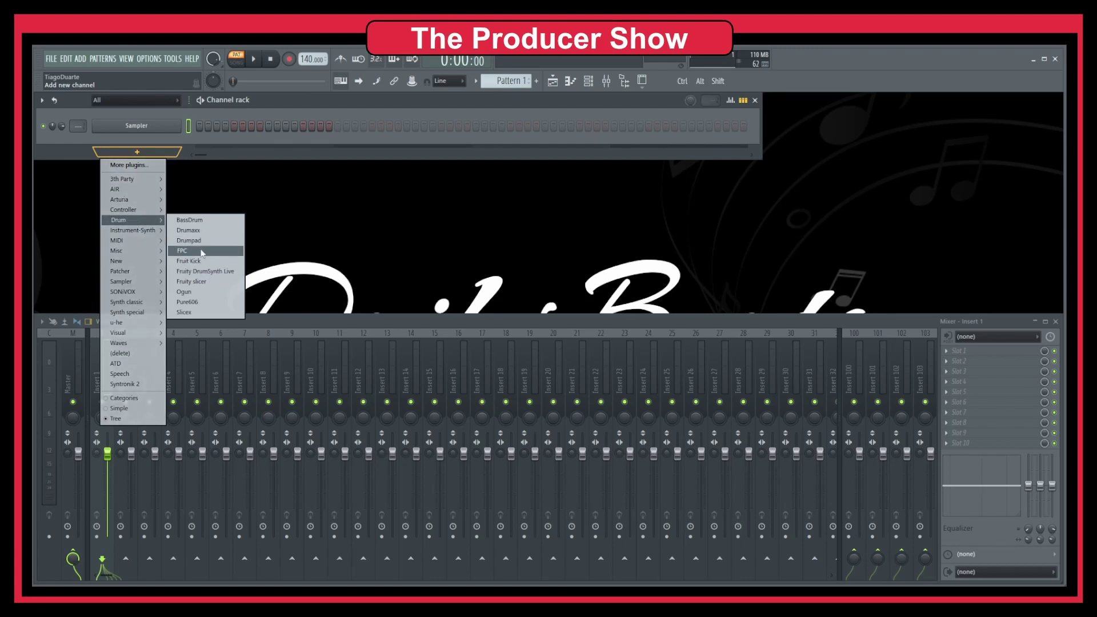
click(182, 250)
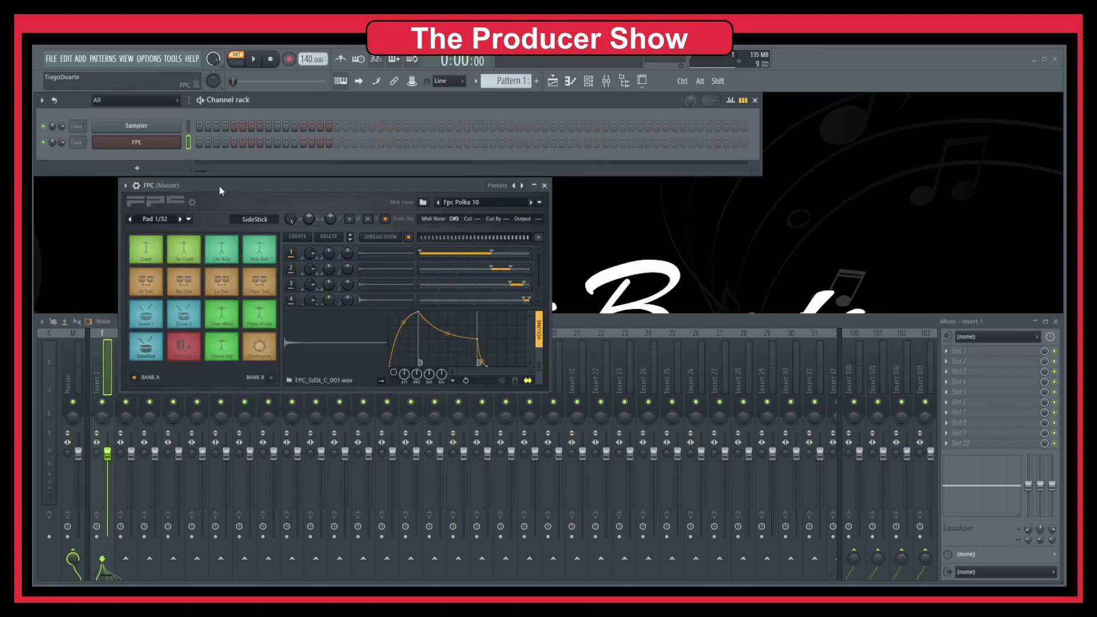
drag(220, 186, 261, 221)
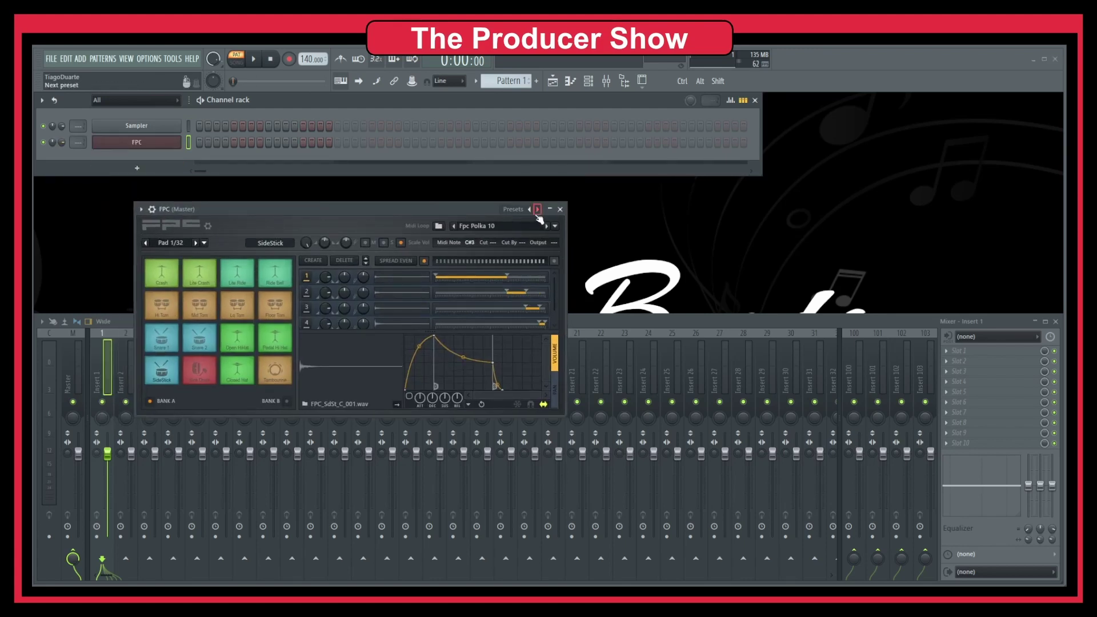
click(560, 209)
Open the piano roll for the FPC channel and set the project tempo to 93 BPM
right_click(154, 147)
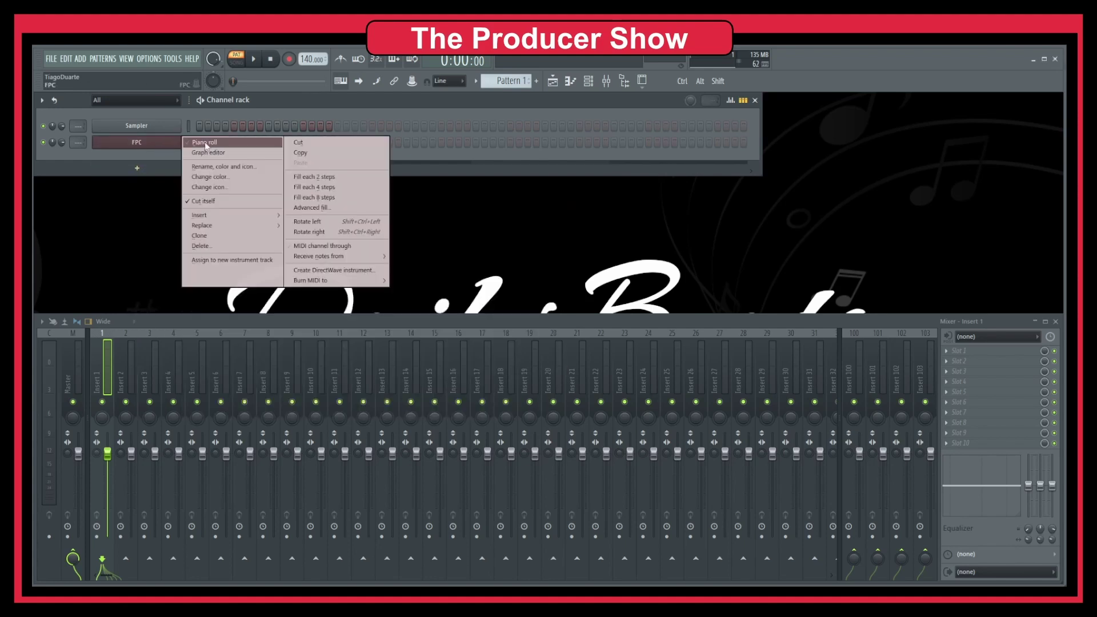
click(204, 143)
drag(312, 59, 312, 64)
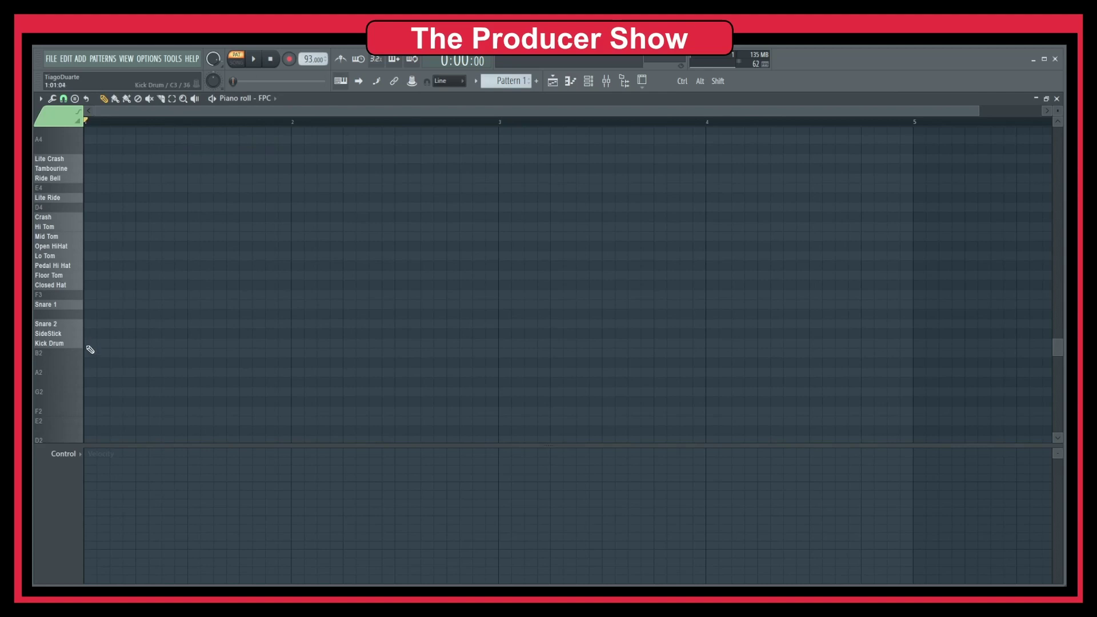
Add Kick Drum notes on beats 1, 2.5 and 3.5 and Snare 2 notes on beats 2 and 4 of bar 1
click(92, 343)
click(165, 343)
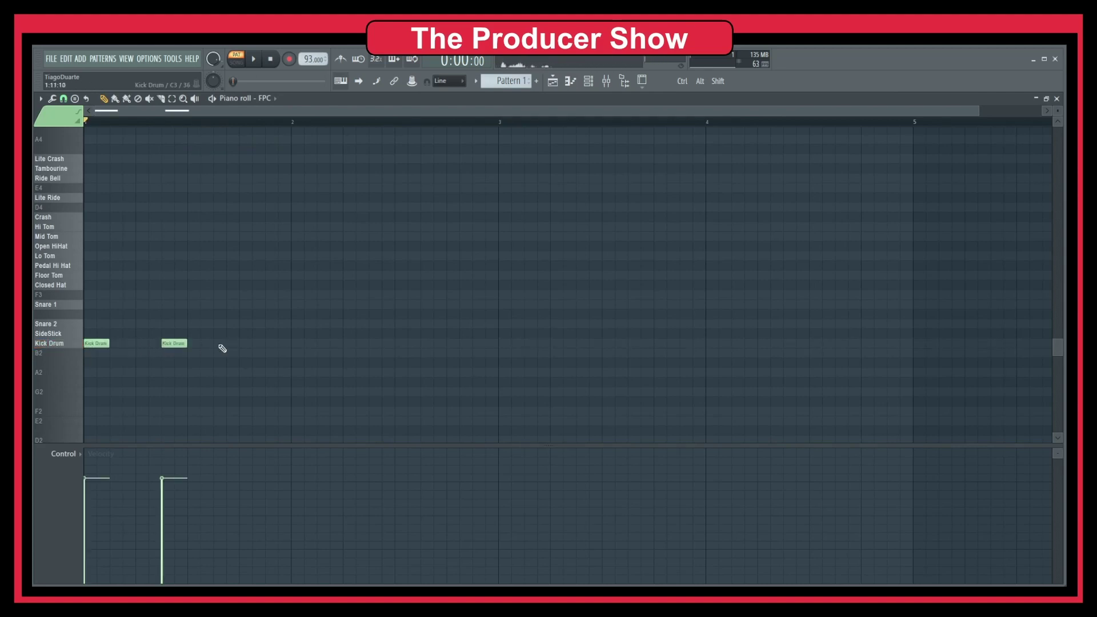
click(219, 344)
click(140, 324)
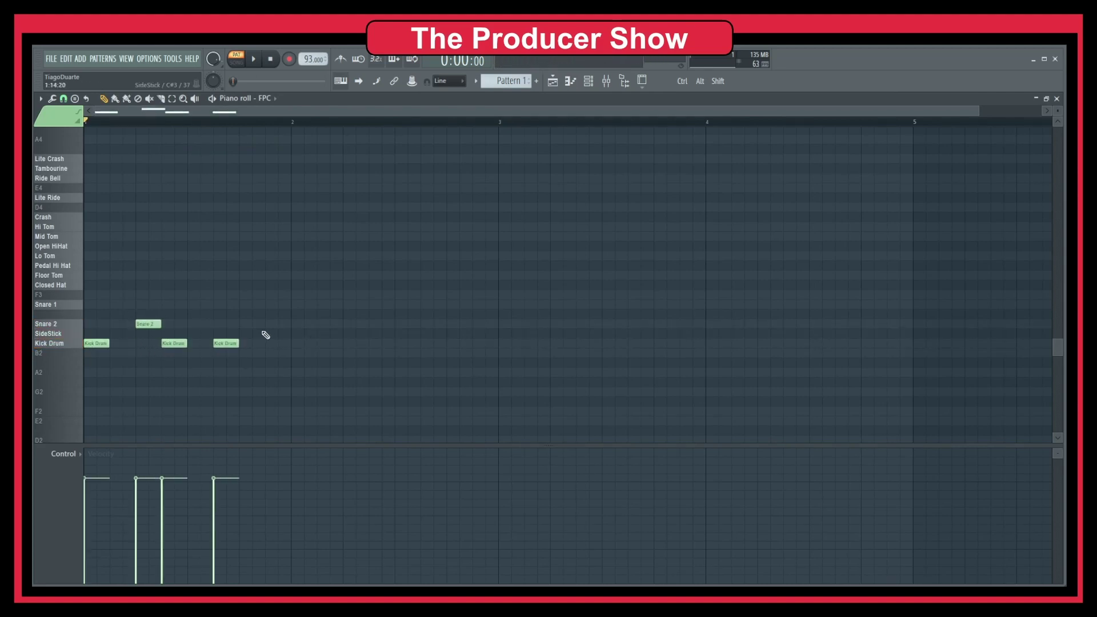
click(243, 324)
Fill bar 1 with eight consecutive Closed Hat notes and play back the drum pattern
click(95, 285)
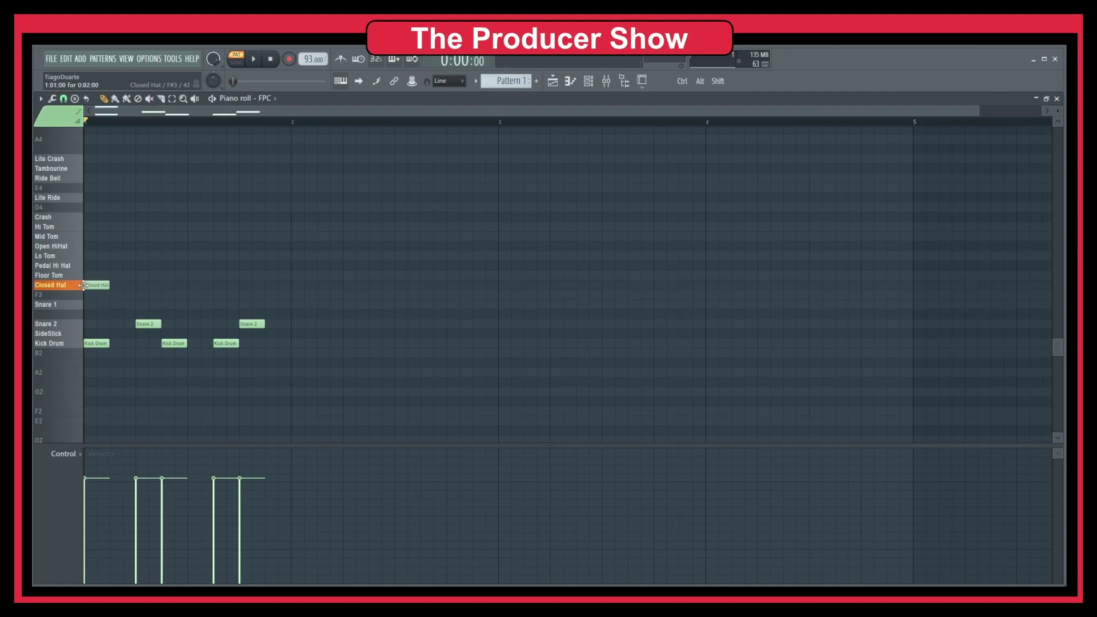
drag(131, 285, 98, 289)
shift+drag(99, 286, 247, 284)
key(ctrl+d)
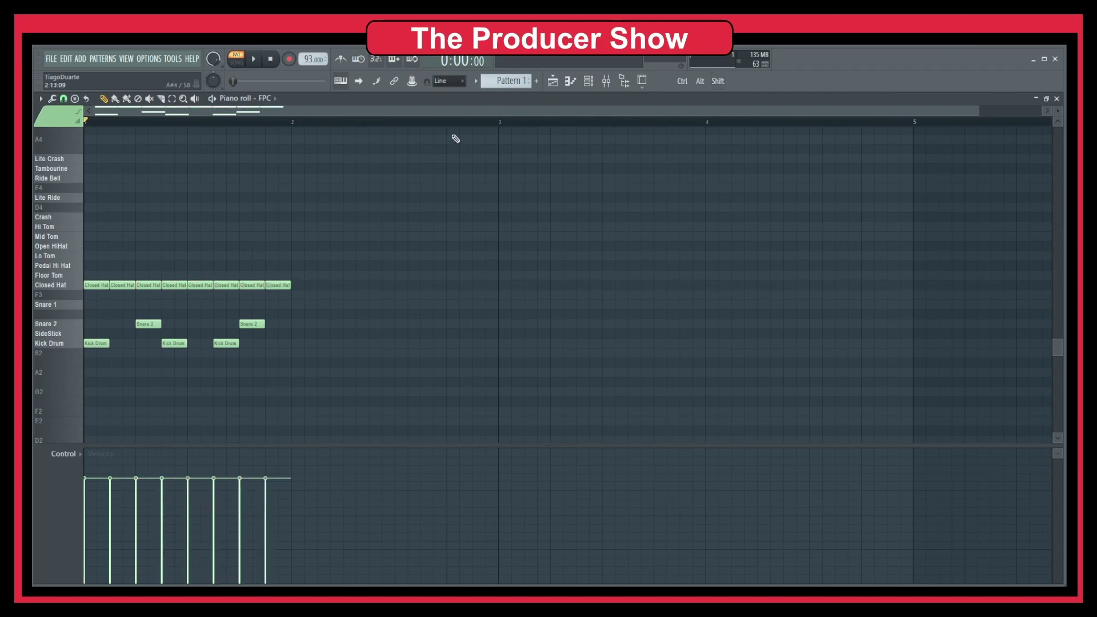
key(space)
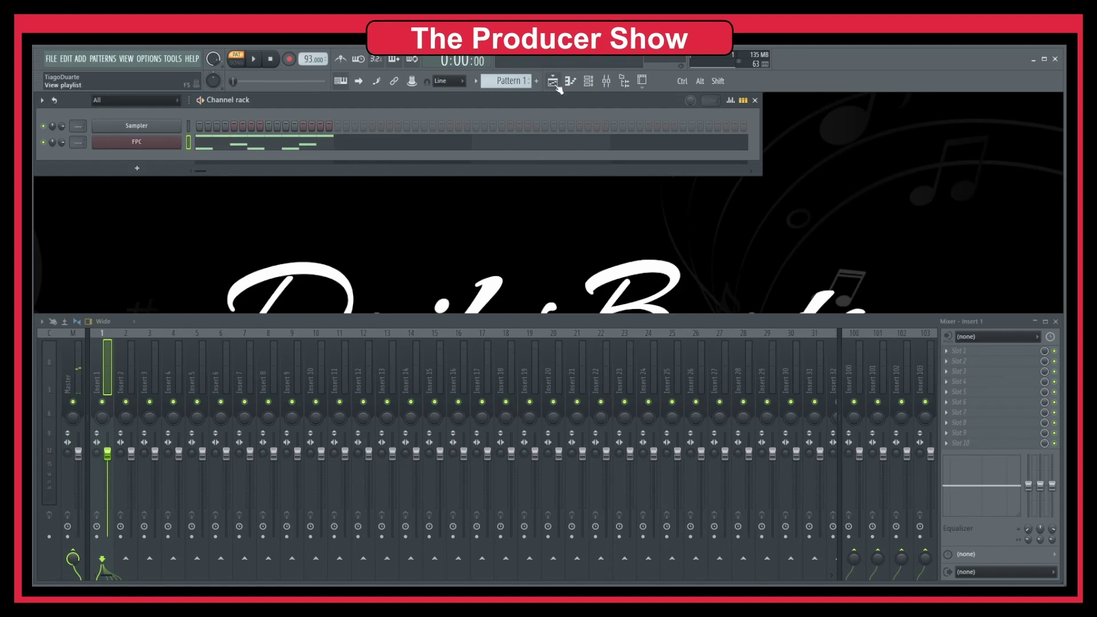
key(space)
Place Pattern 1 on playlist Track 1 repeatedly across bars 1 to 12 and play it in song mode
click(552, 80)
click(190, 141)
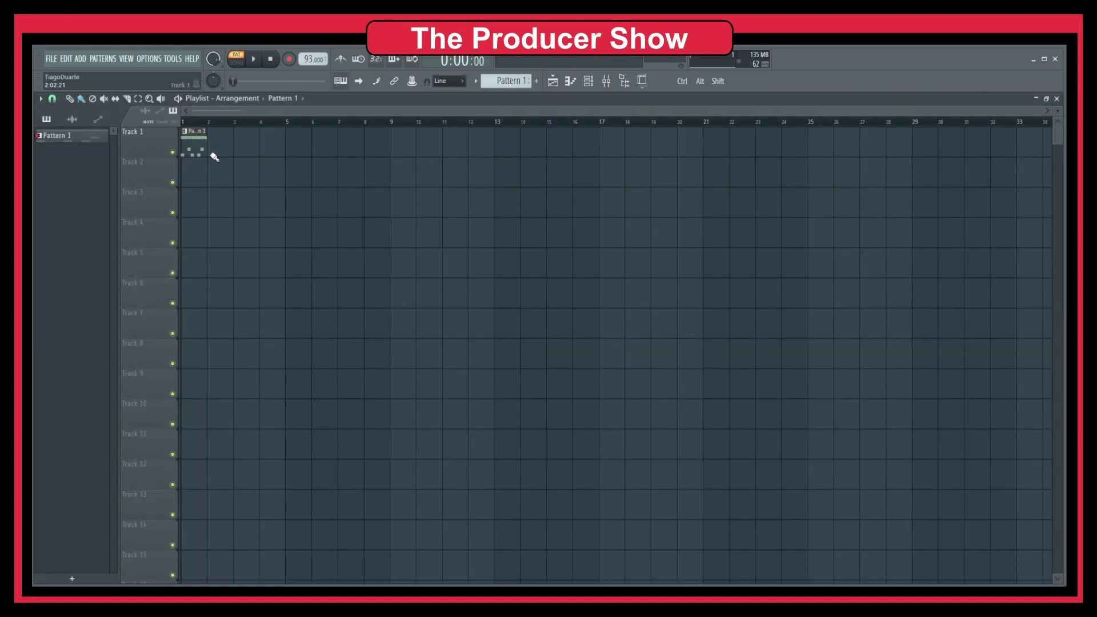
drag(215, 157, 472, 151)
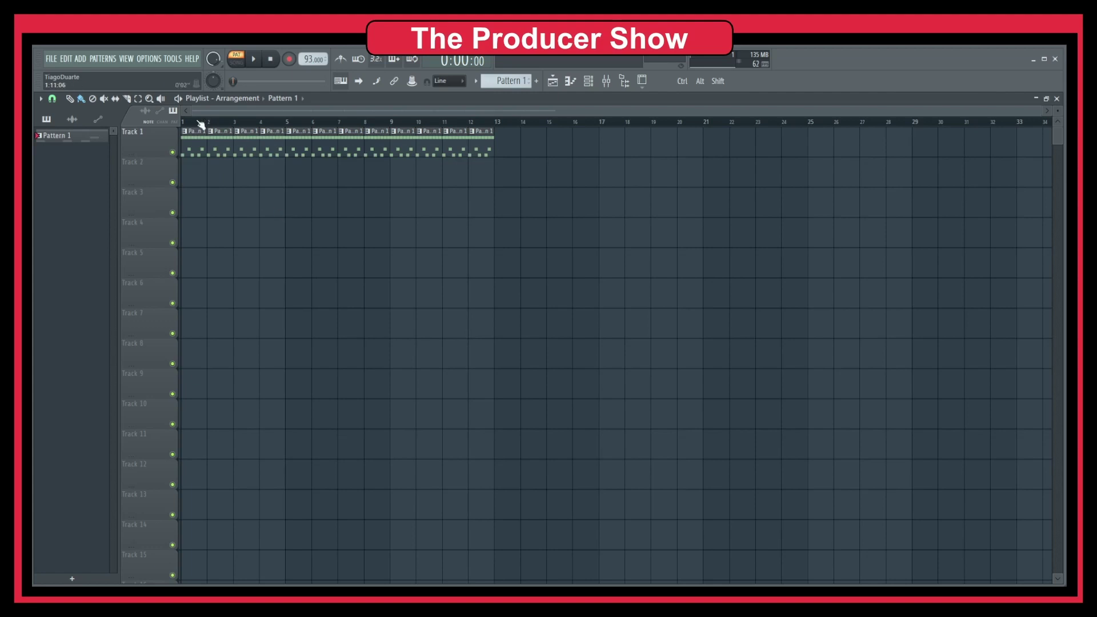
key(space)
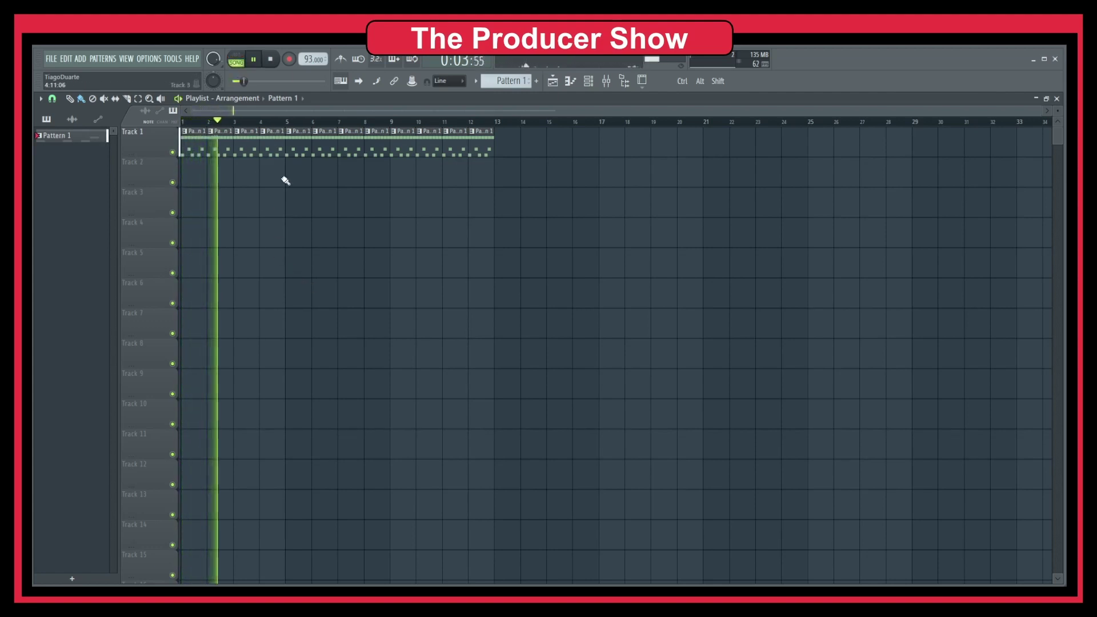
key(space)
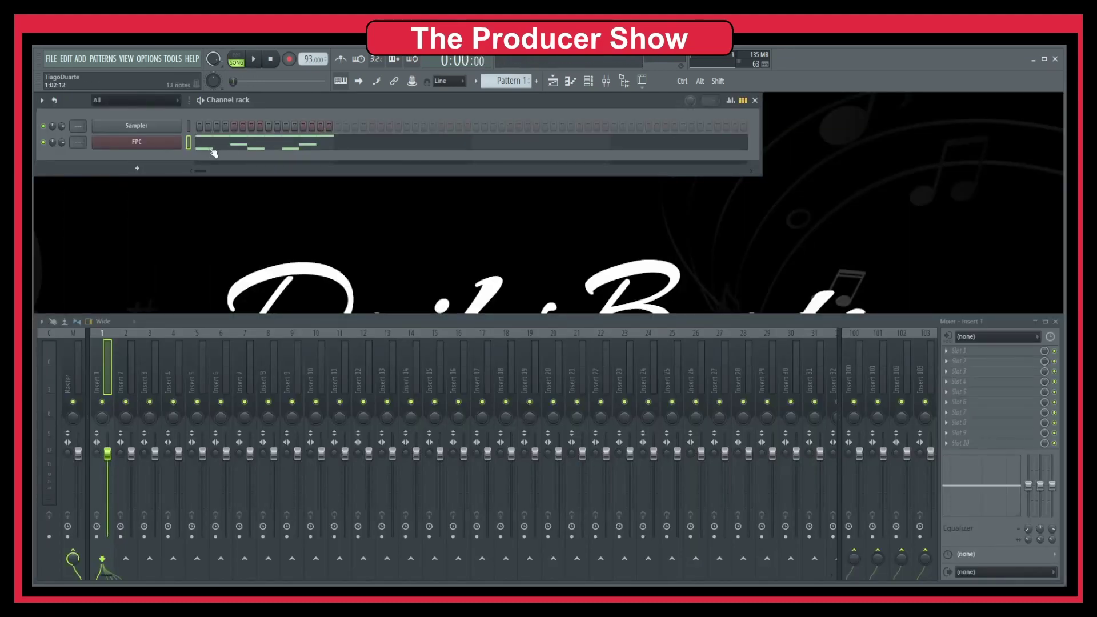
Move all the Closed Hat notes from Pattern 1 into Pattern 2 and close the piano roll
click(212, 151)
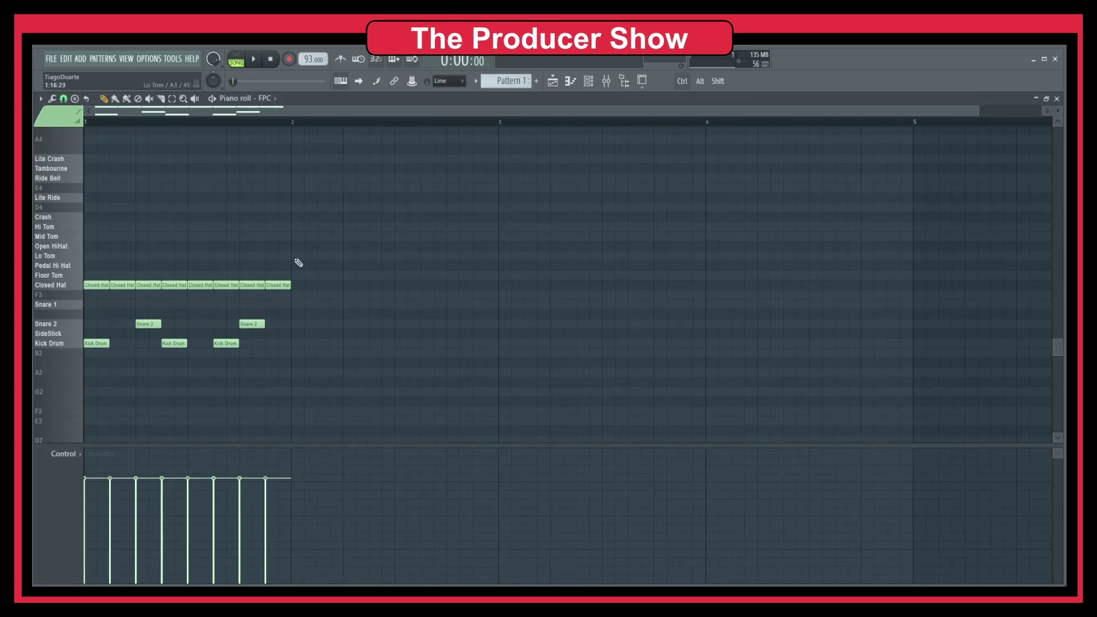
drag(306, 271, 66, 299)
key(ctrl+x)
scroll(513, 83, down, 1)
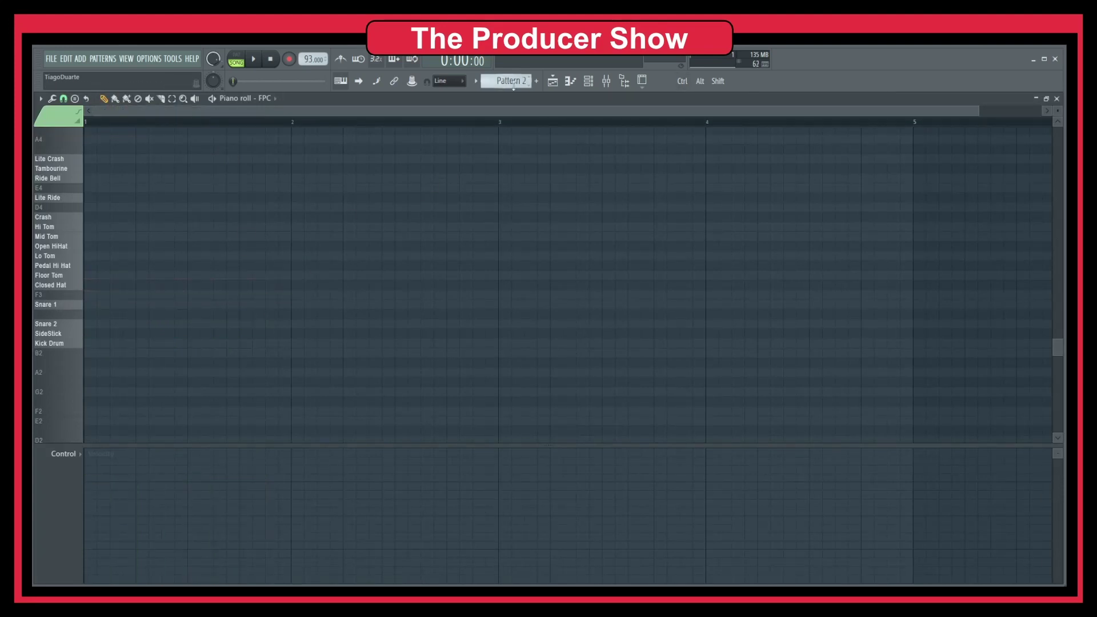
key(ctrl+v)
key(Escape)
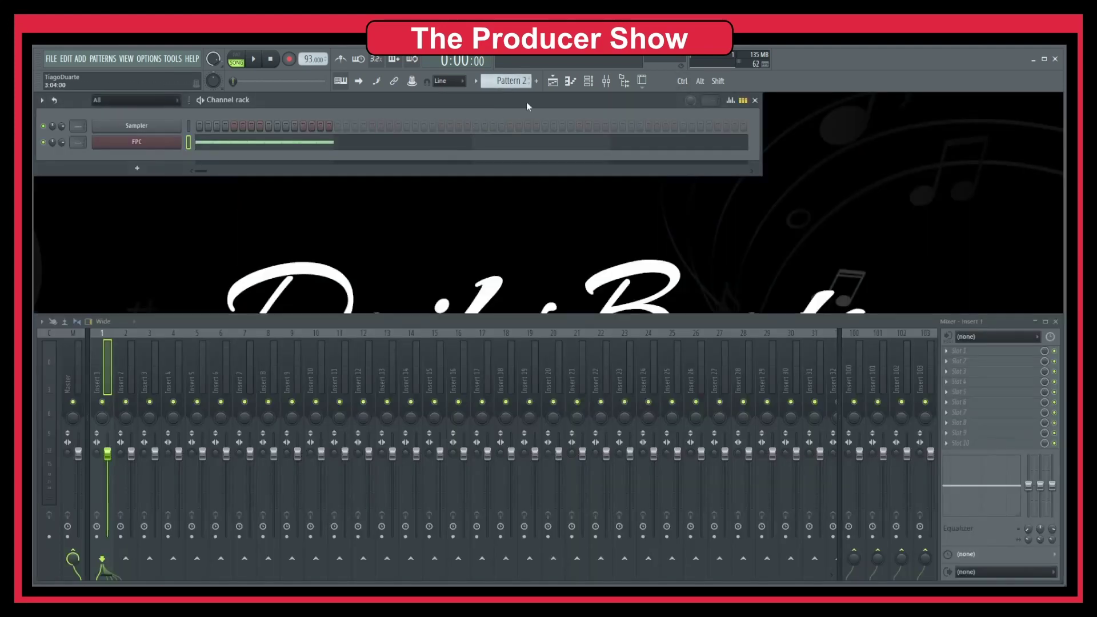
Place Pattern 2 on playlist Track 2 repeatedly across bars 5 to 12 and play back the arrangement
click(553, 81)
mouse_move(293, 176)
mouse_down()
mouse_move(456, 177)
mouse_move(448, 237)
mouse_move(439, 205)
mouse_up()
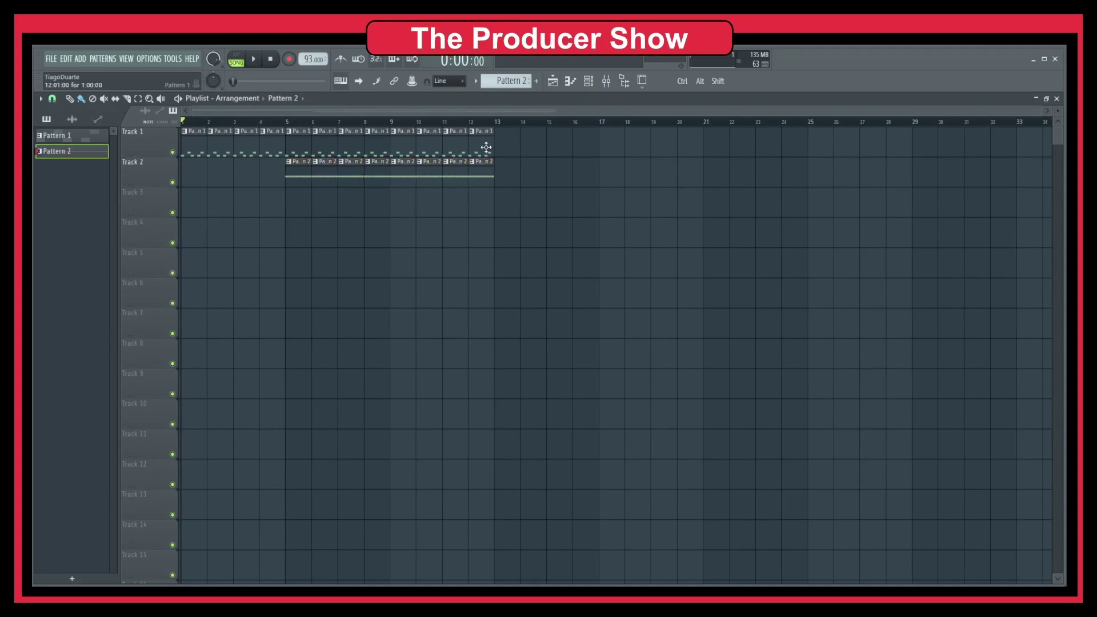
key(space)
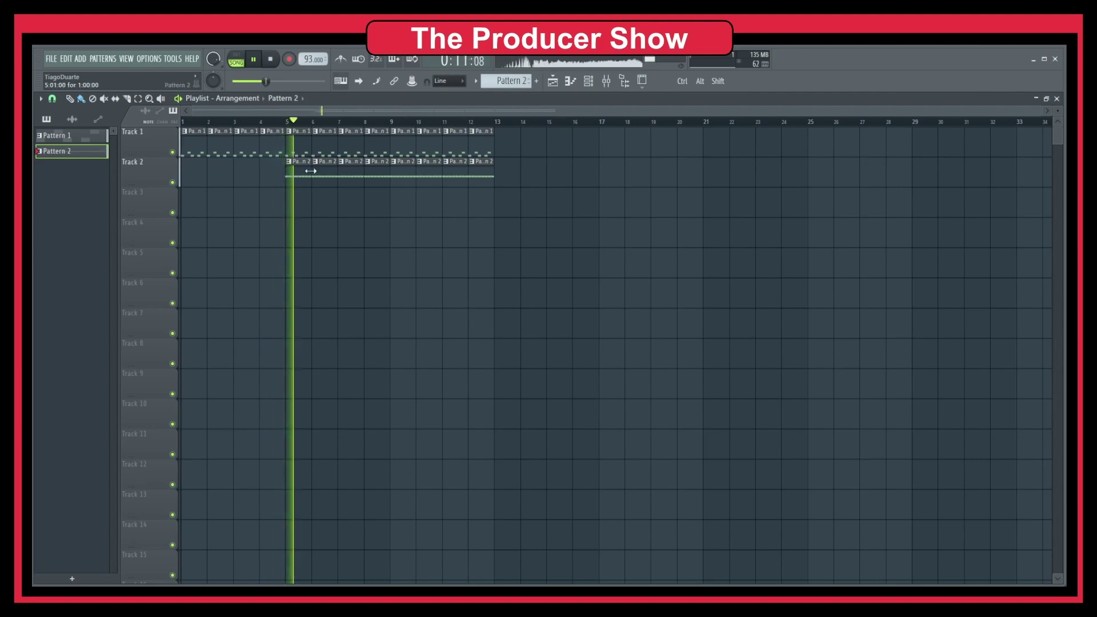
drag(307, 207, 485, 173)
key(space)
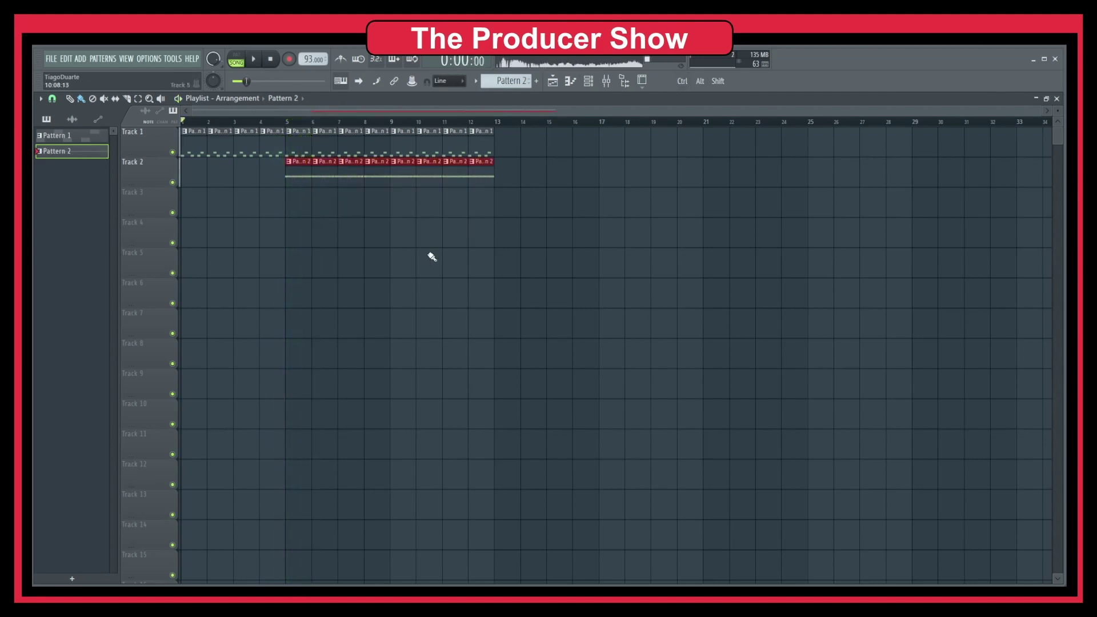
key(ctrl+d)
Make Pattern 1 the active pattern and restore the playlist from its maximized size
click(189, 132)
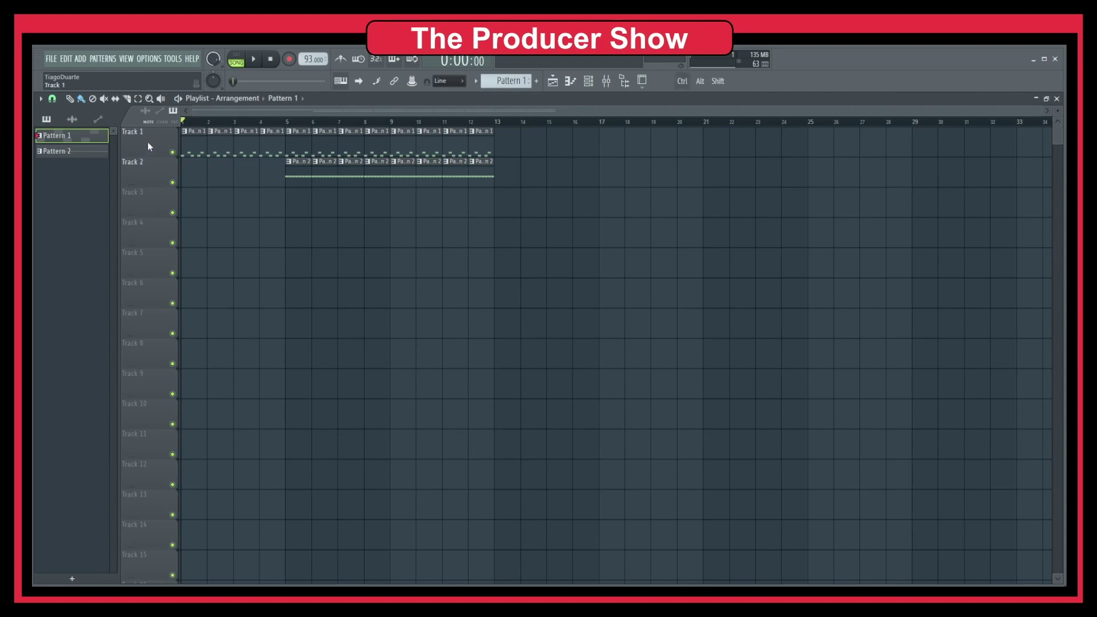
drag(148, 146, 142, 173)
key(ctrl+d)
click(1046, 99)
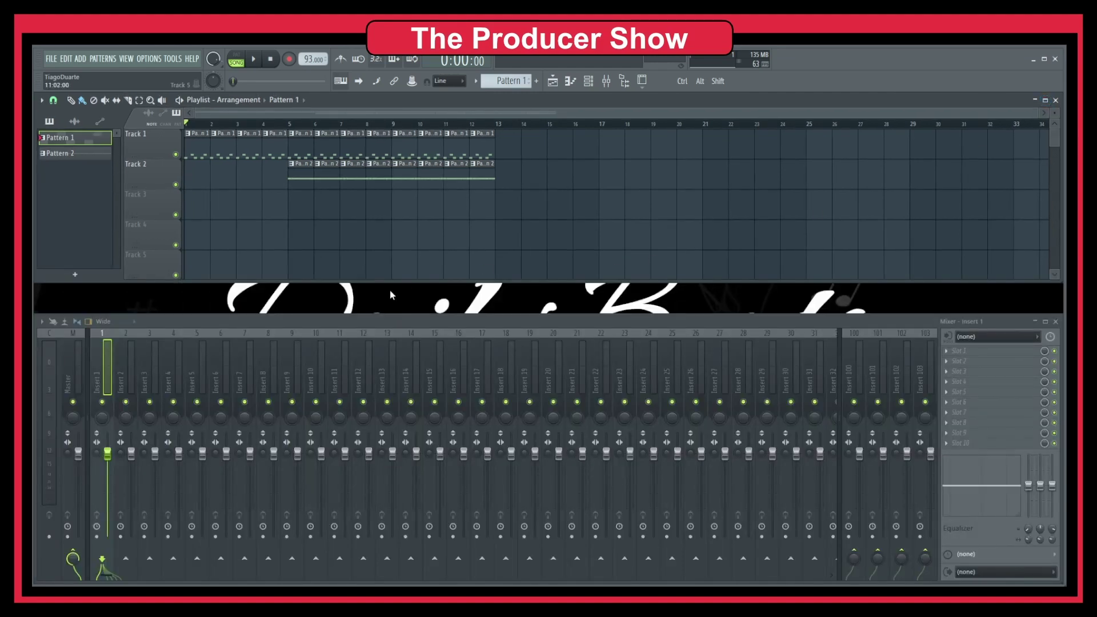
View the channels of Pattern 1 in the channel rack, close it, and extend the playlist window down to the mixer
click(589, 81)
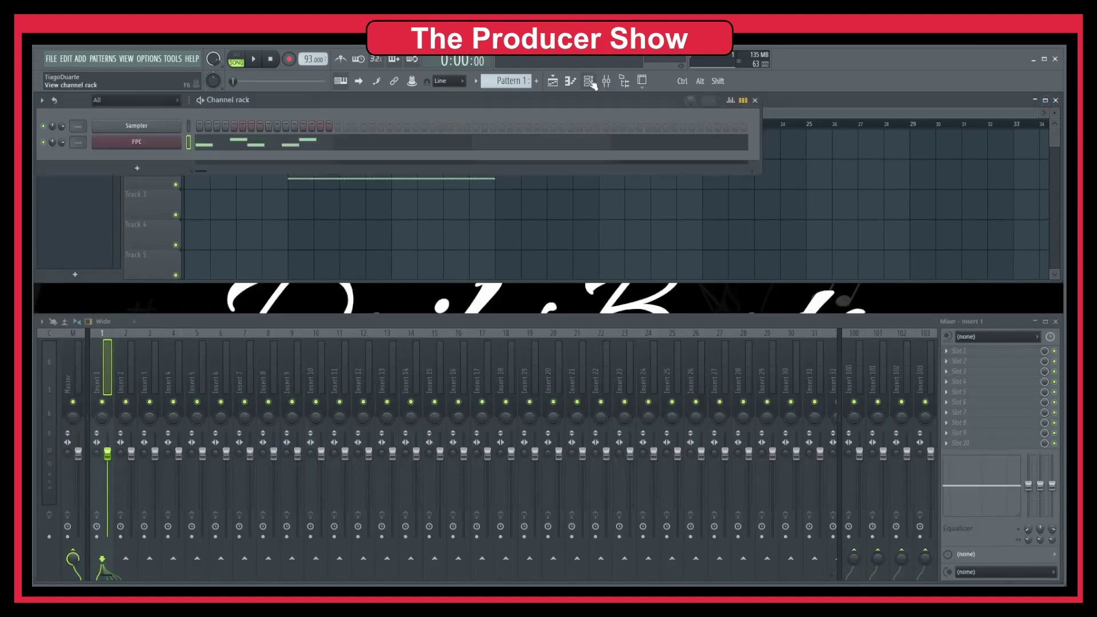
scroll(86, 144, up, 1)
click(755, 100)
key(ctrl)
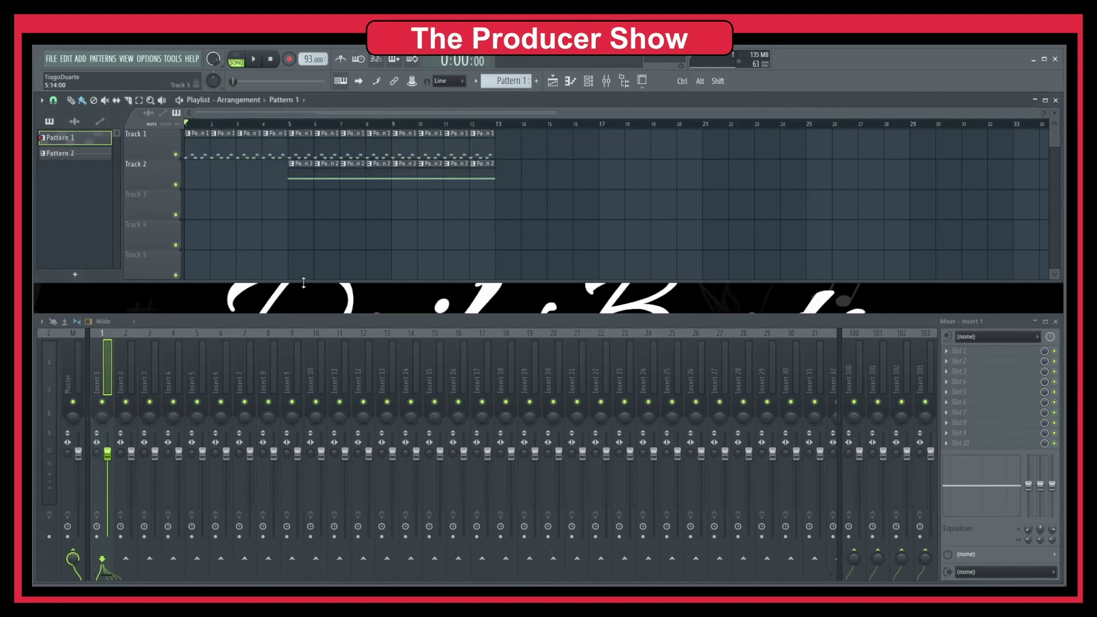
drag(303, 282, 302, 308)
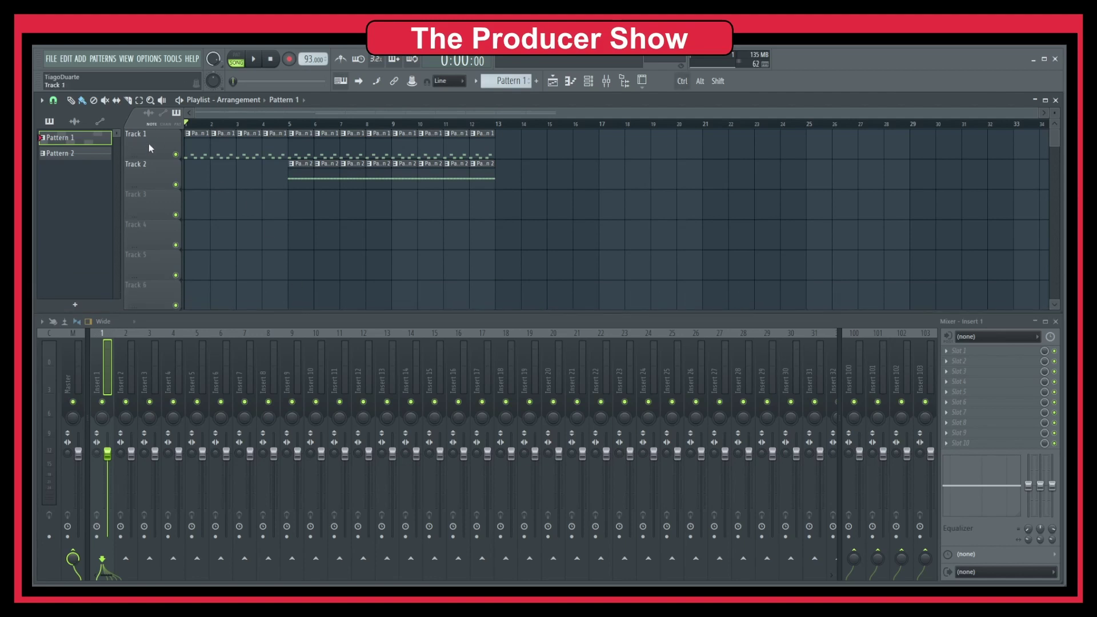
Select all clips on playlist Tracks 1 and 2, play the arrangement from the start to check its mixer routing, and stop
drag(147, 135, 150, 170)
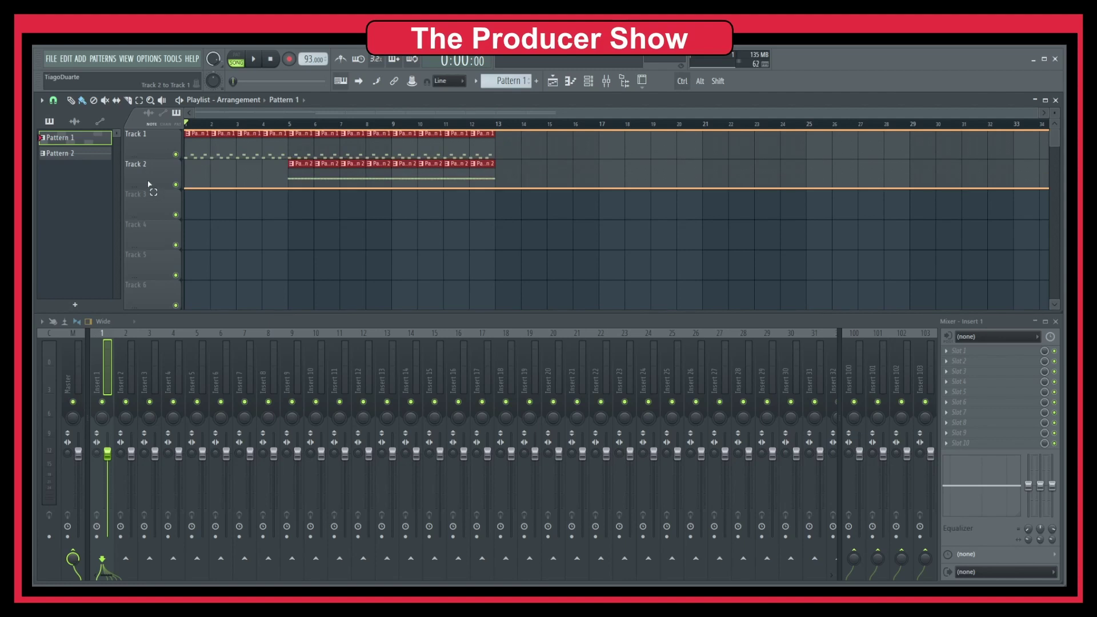
drag(148, 183, 148, 184)
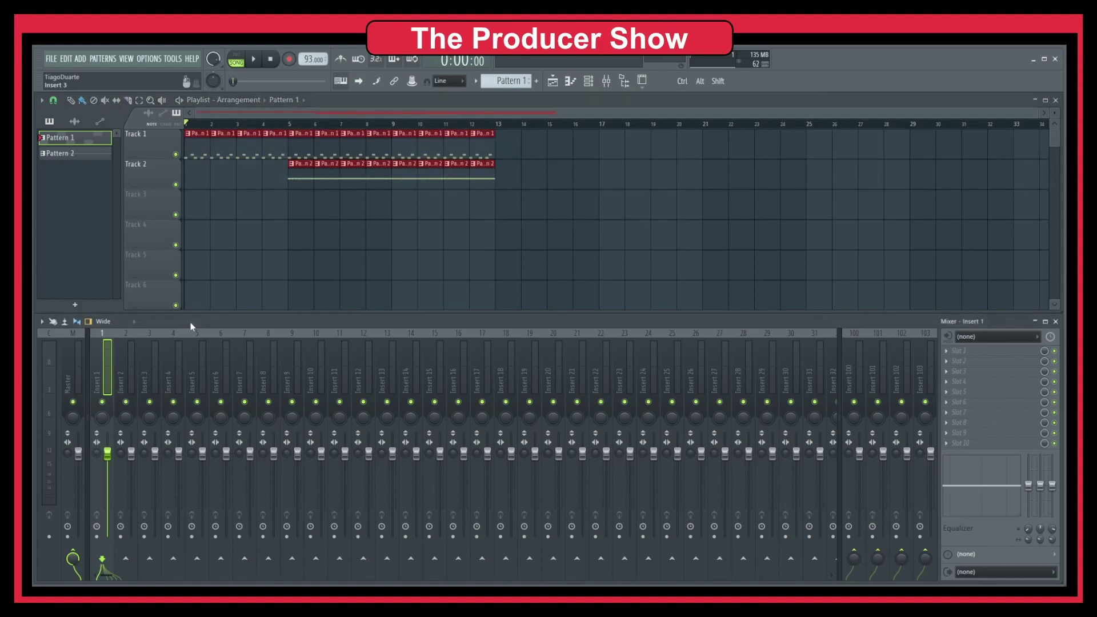
key(space)
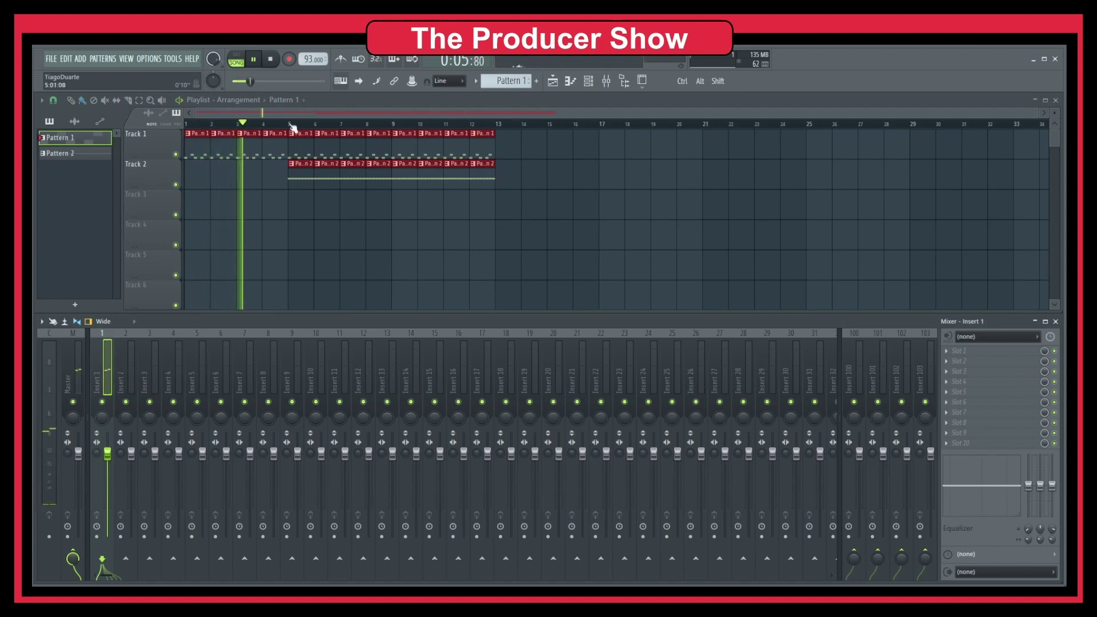
right_click(292, 222)
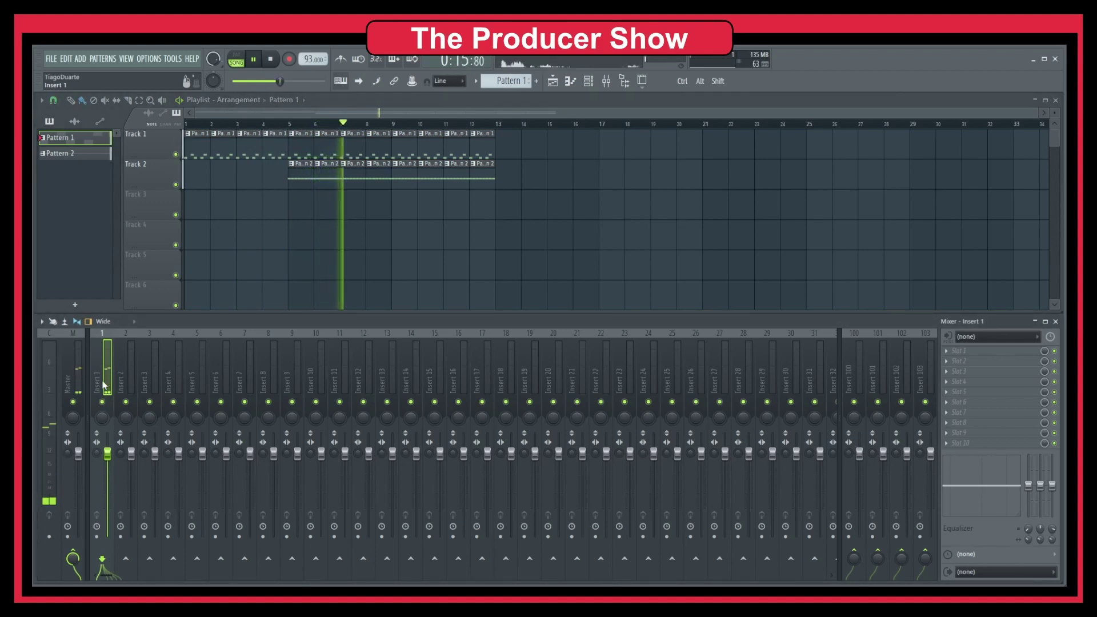
key(space)
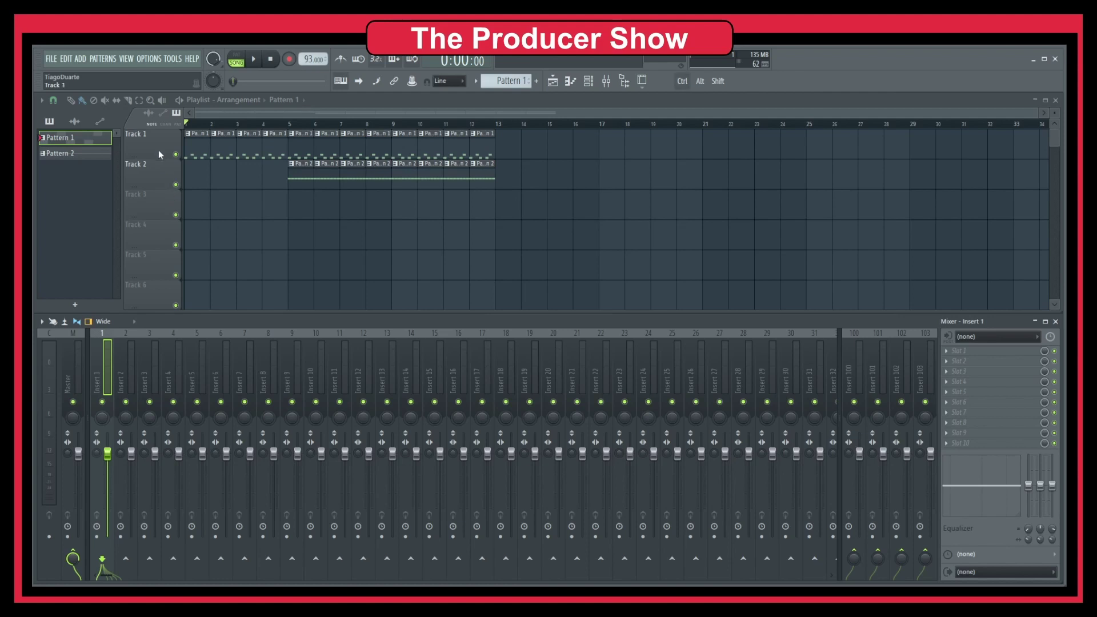
Scatter Track 1's Pattern 1 clips: bars 2, 6 and 12 to Track 3, 8 to Track 4, 4 and 11 to Track 5, 10 to Track 6
drag(158, 150, 169, 180)
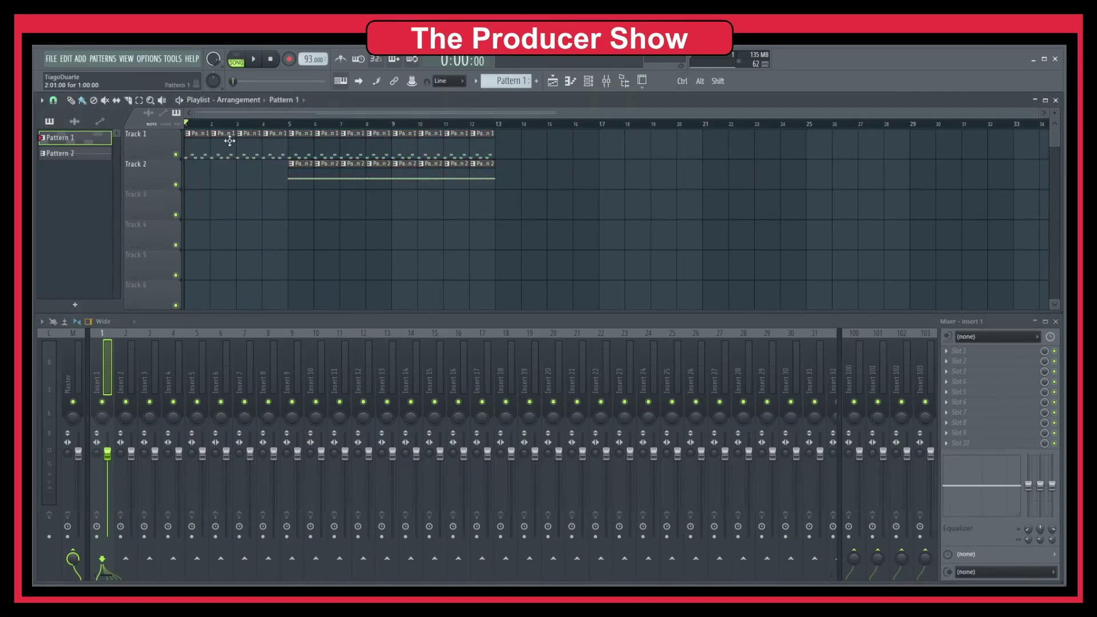
drag(229, 140, 229, 203)
drag(273, 141, 274, 264)
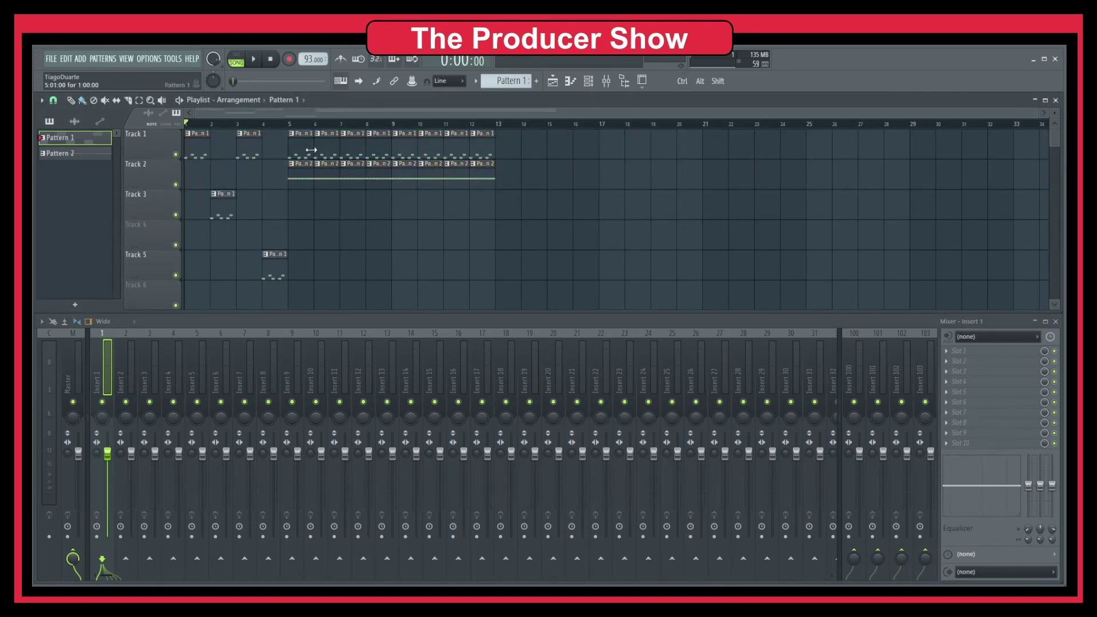
drag(320, 142, 320, 202)
drag(386, 160, 379, 242)
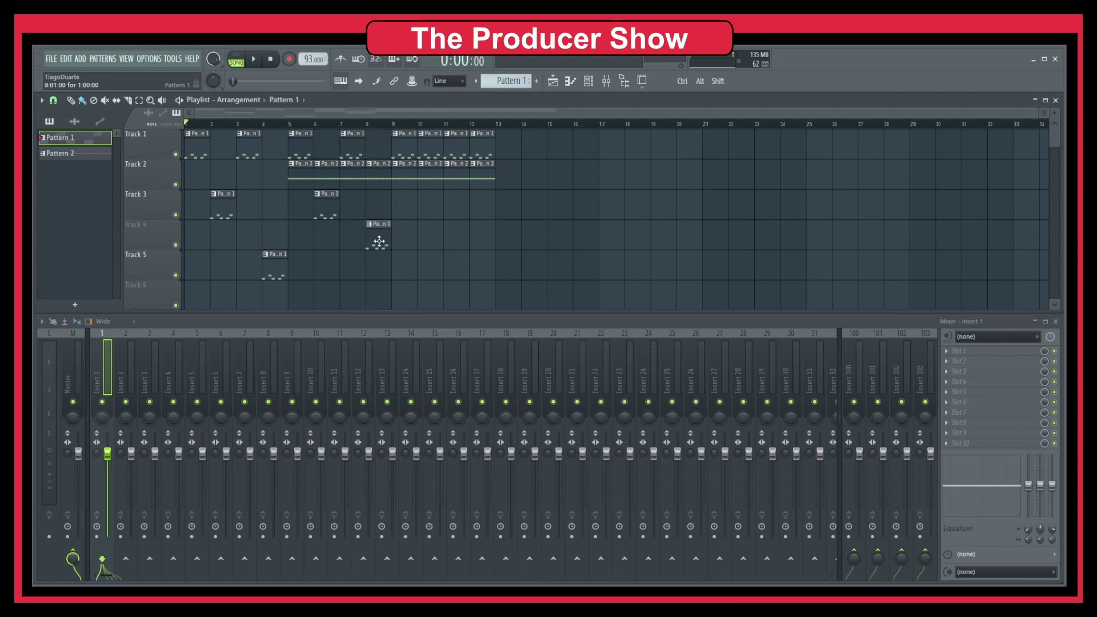
drag(430, 150, 429, 295)
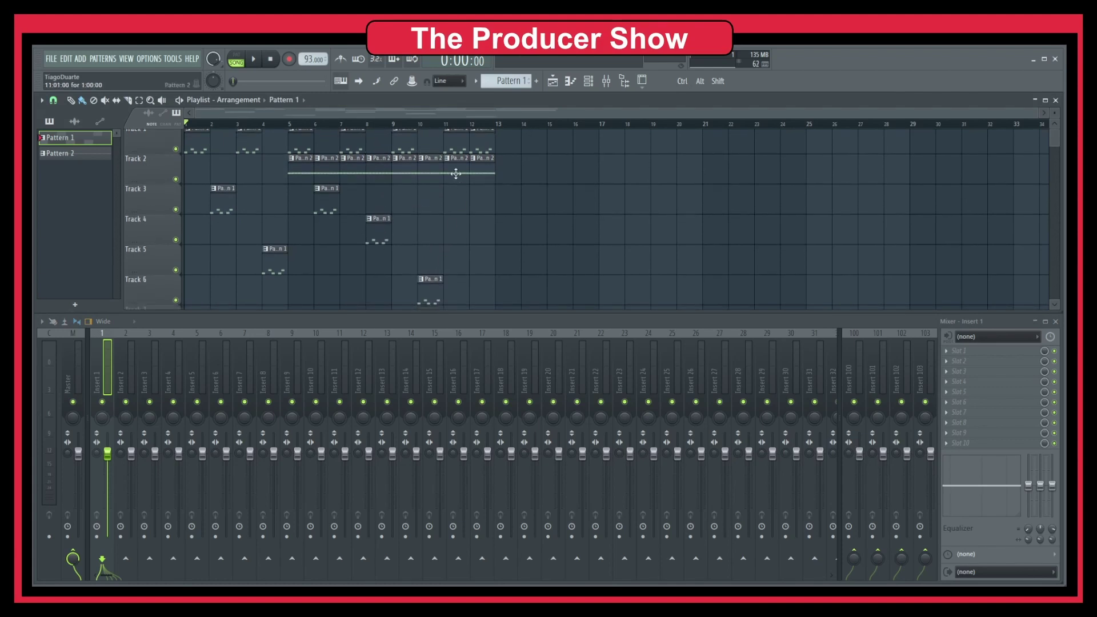
drag(455, 182, 453, 276)
drag(486, 132, 479, 194)
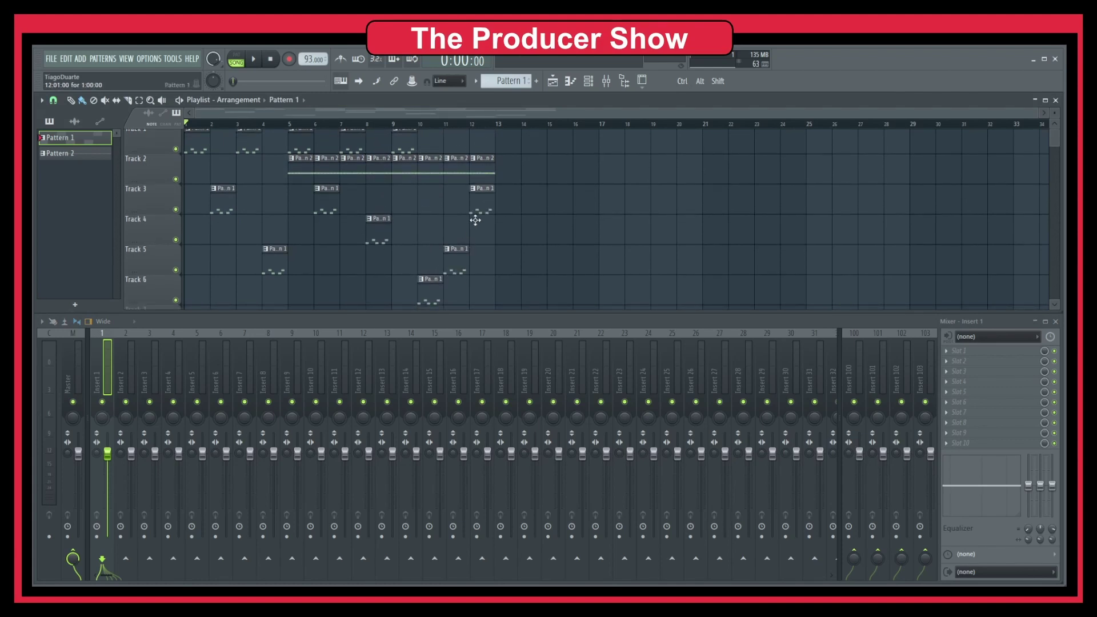
Play the playlist from bar 2 to check which mixer insert the Pattern 1 clip on Track 3 plays through, and stop
alt+scroll(554, 287, down, 1)
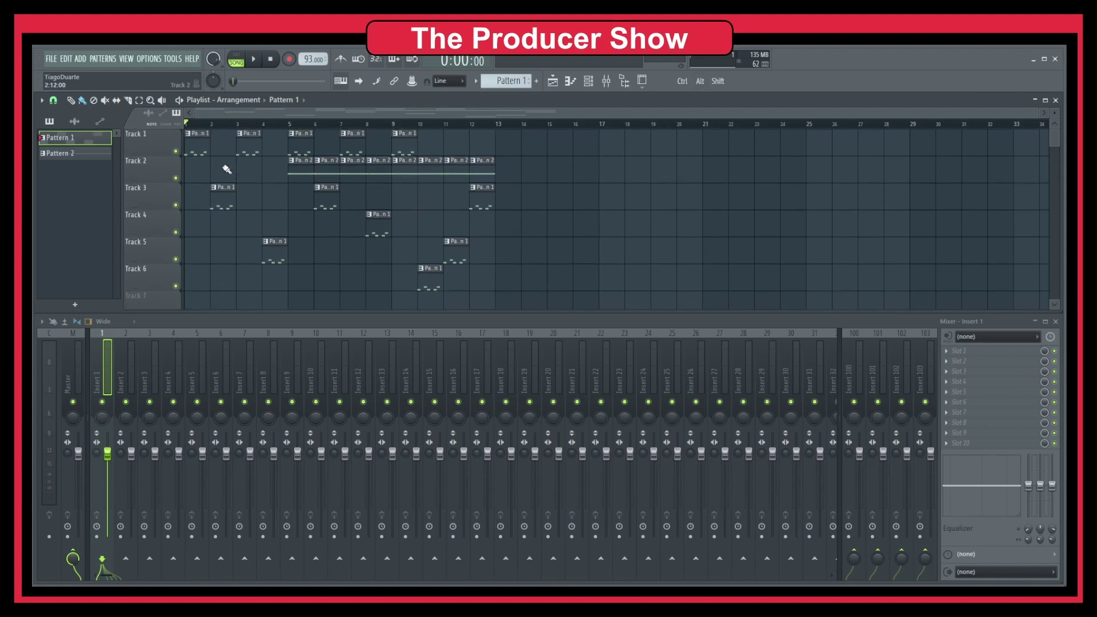
click(211, 128)
ctrl+click(155, 196)
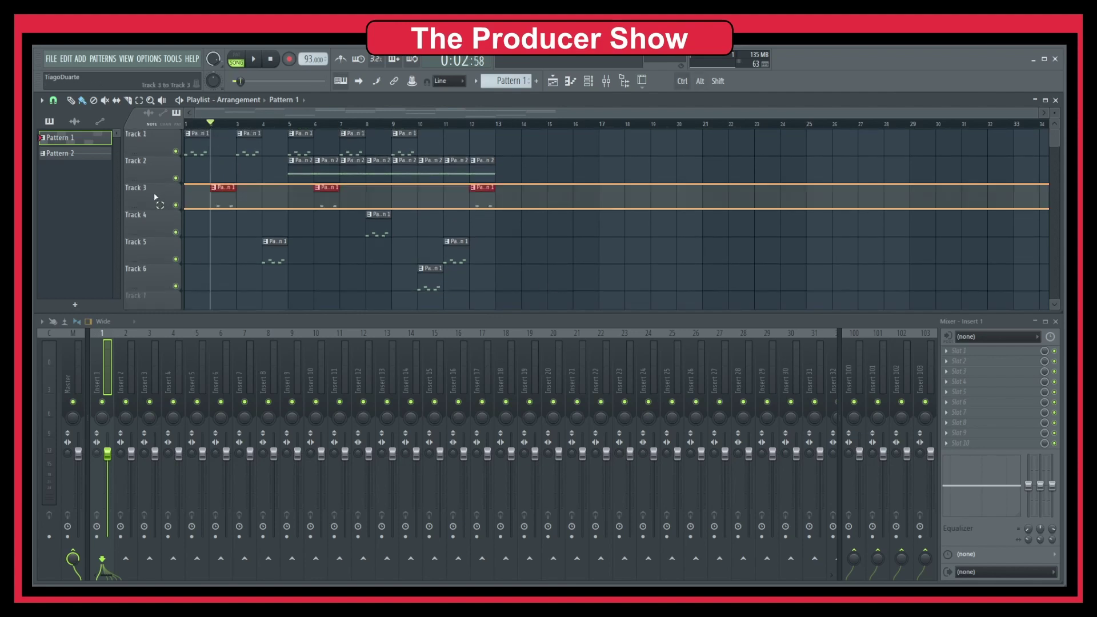
ctrl+click(287, 208)
key(space)
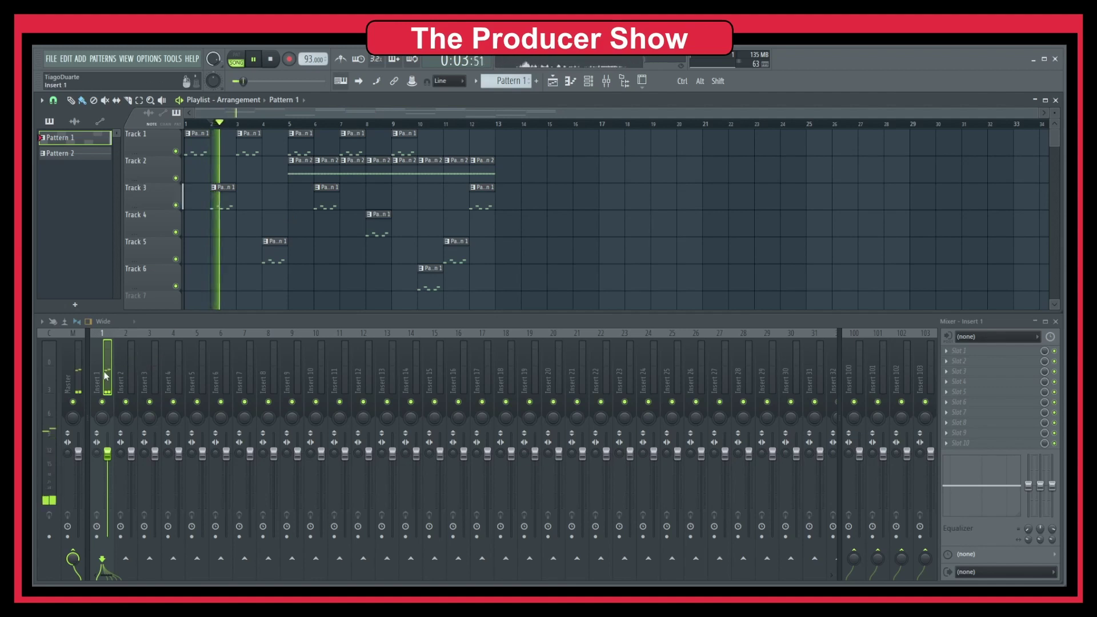
key(space)
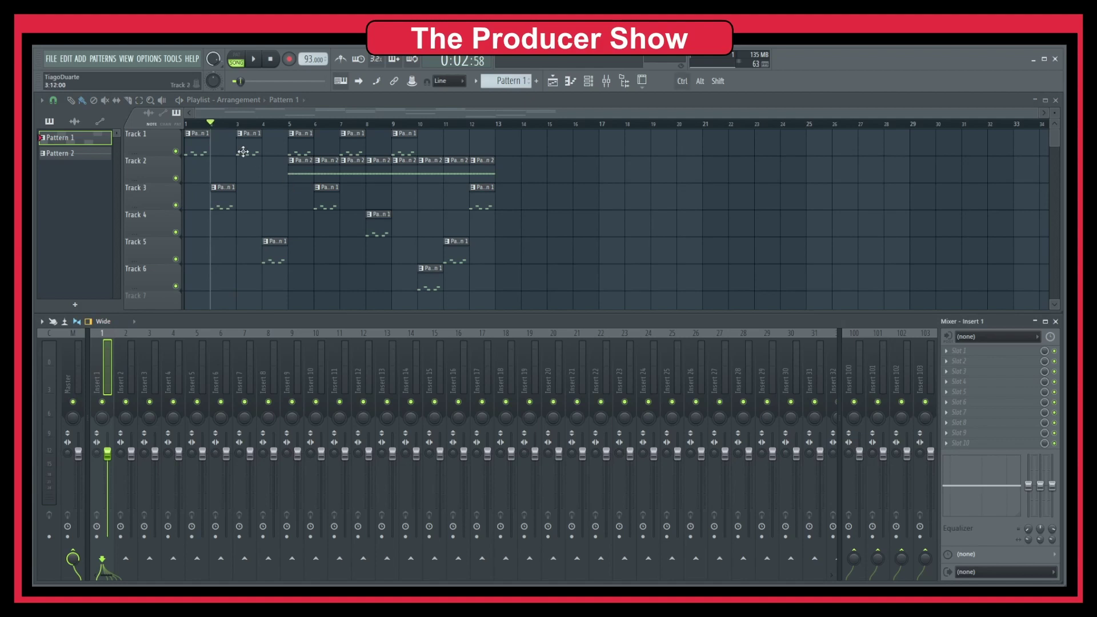
Move the Pattern 1 clips from Tracks 3, 4, 5 and 6 back to Track 1, keeping their bar positions
drag(153, 144, 153, 227)
drag(153, 286, 153, 282)
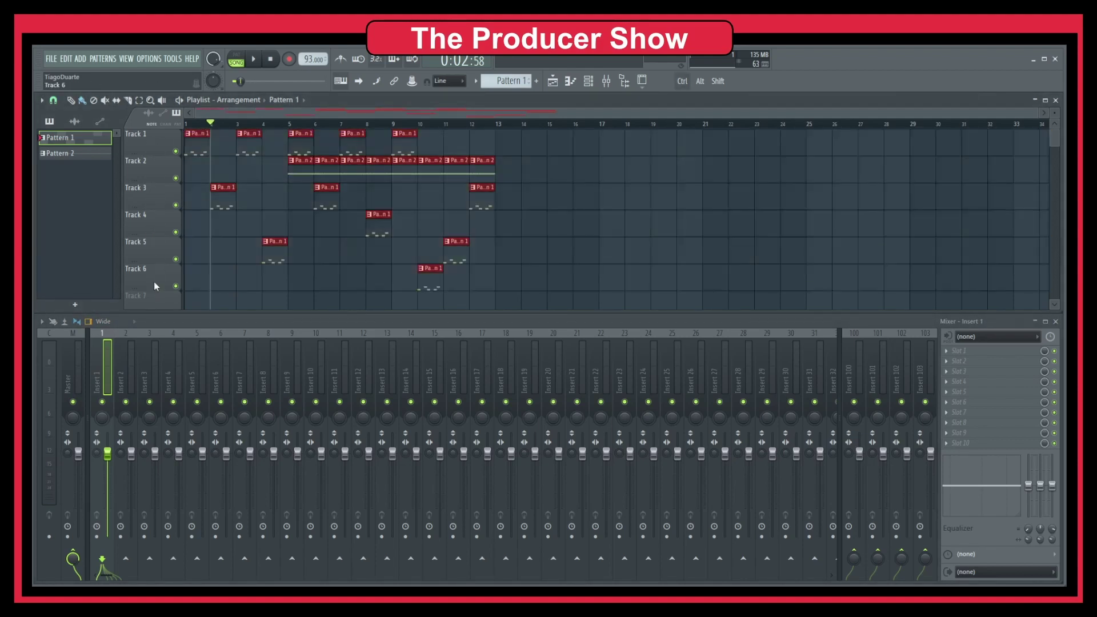
key(ctrl+d)
drag(428, 290, 428, 151)
drag(457, 257, 457, 147)
drag(478, 195, 477, 141)
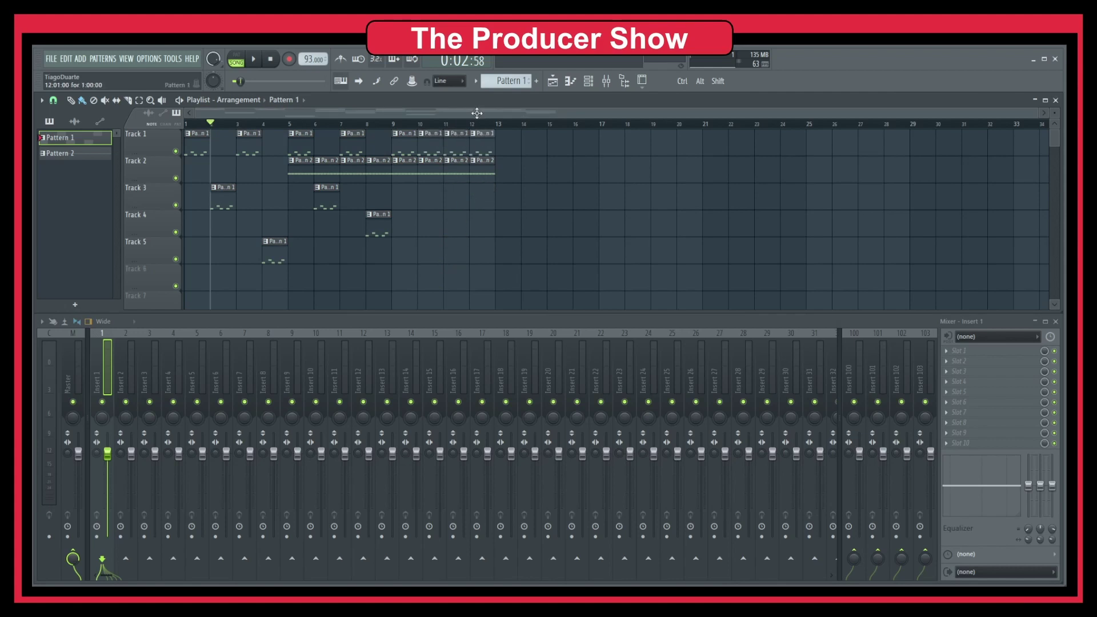
drag(377, 215, 377, 134)
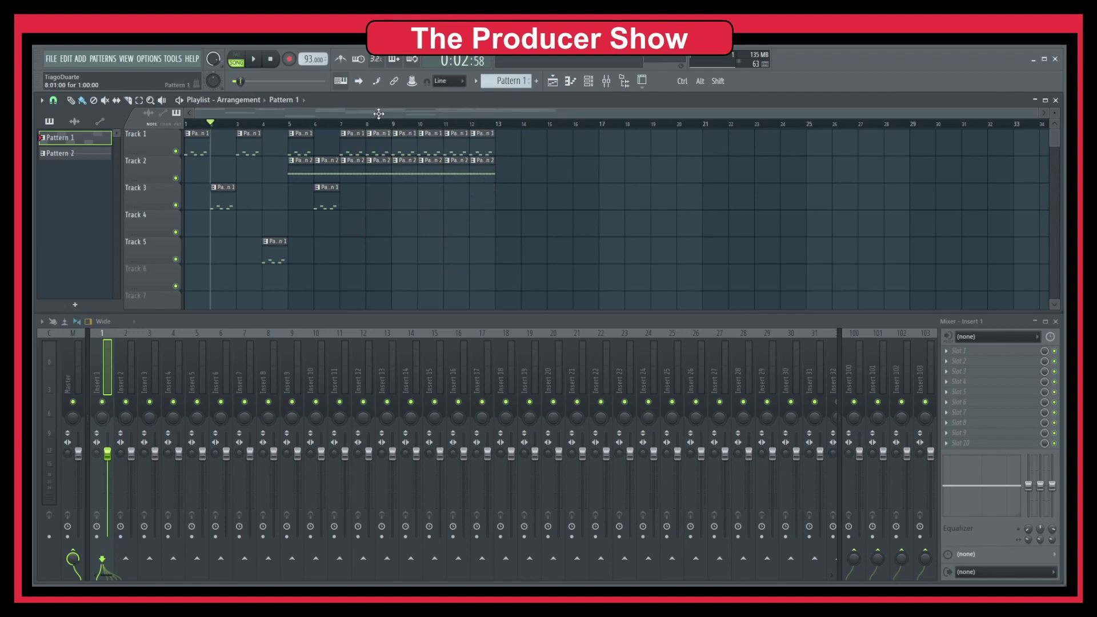
drag(323, 206, 323, 153)
drag(265, 259, 265, 151)
drag(220, 196, 221, 142)
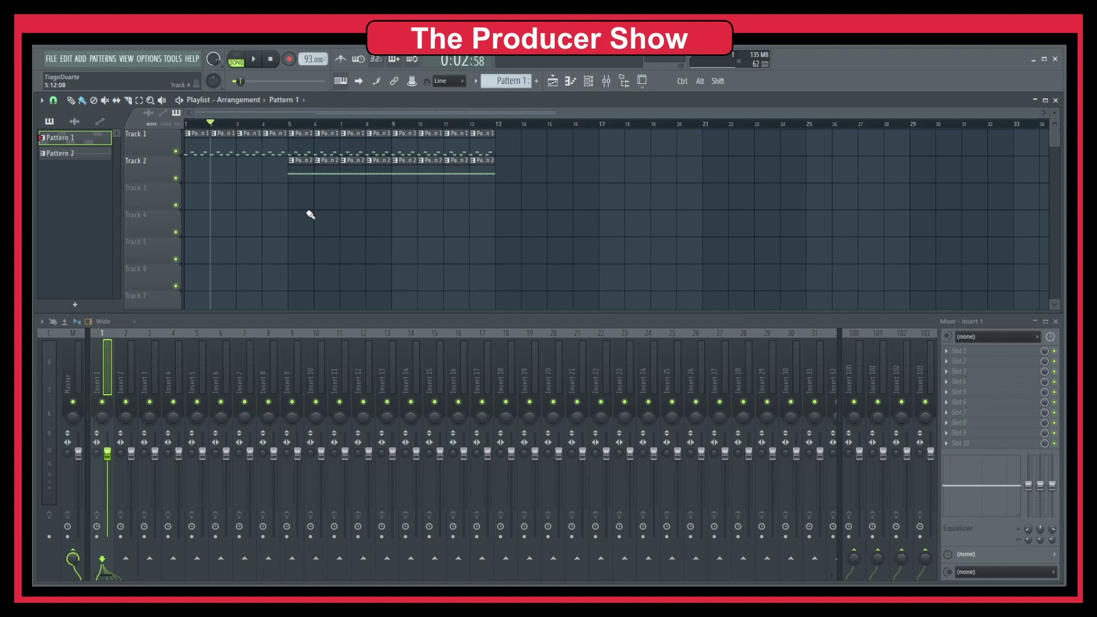
Select bars 1 to 12 on the playlist timeline and return the playback position to the start of the song
drag(502, 137, 203, 146)
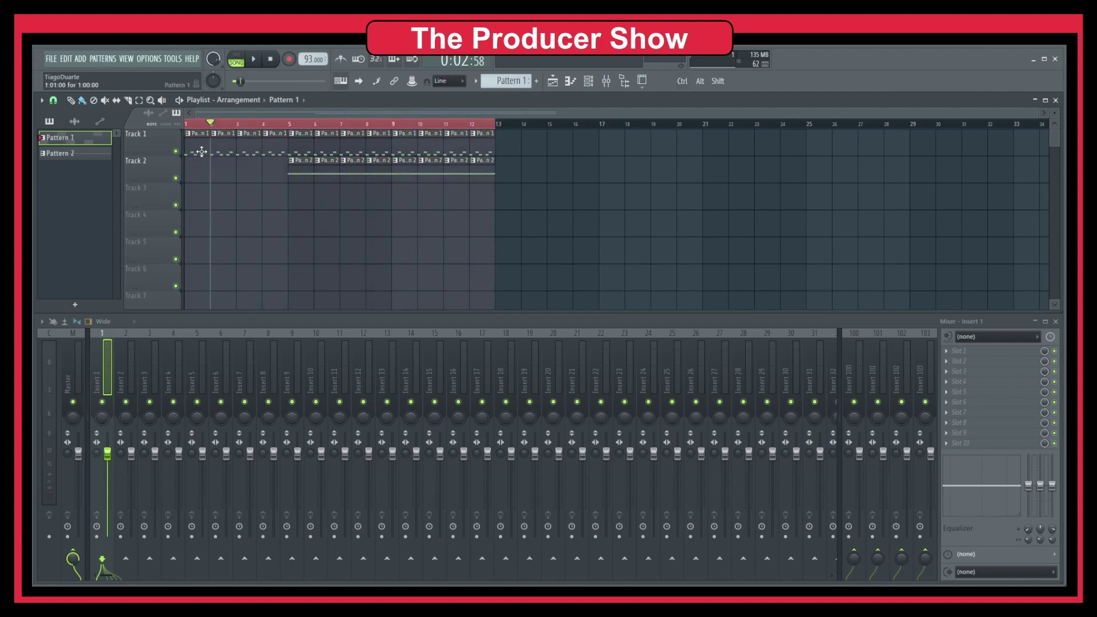
click(176, 152)
click(175, 152)
key(space)
key(space)
drag(210, 124, 174, 127)
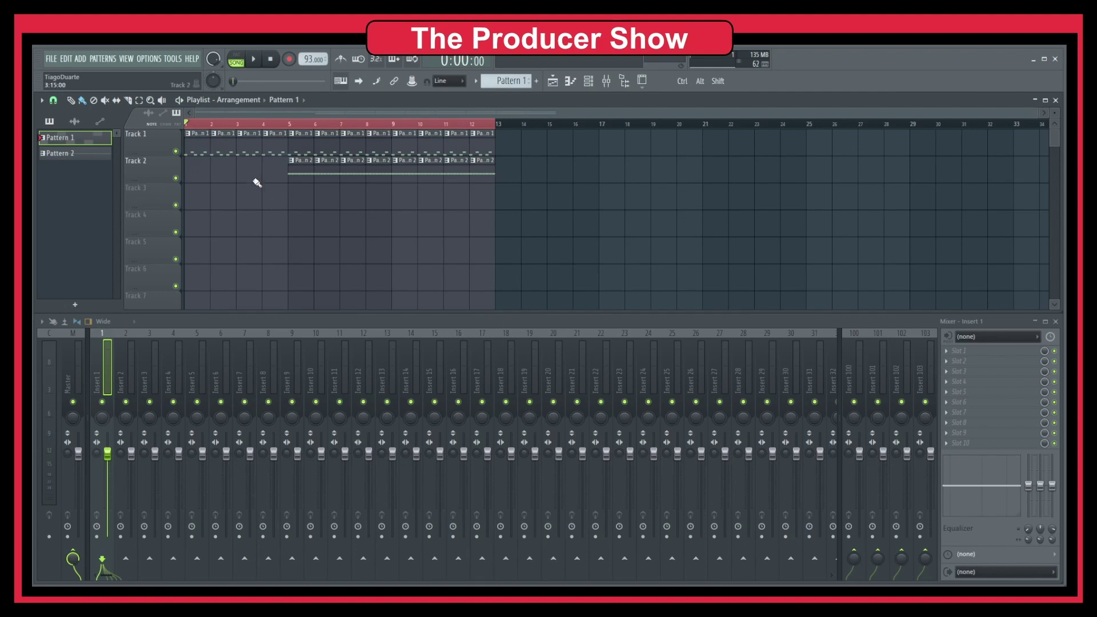
Solo playlist Track 1 and play the arrangement briefly from bar 5
right_click(175, 151)
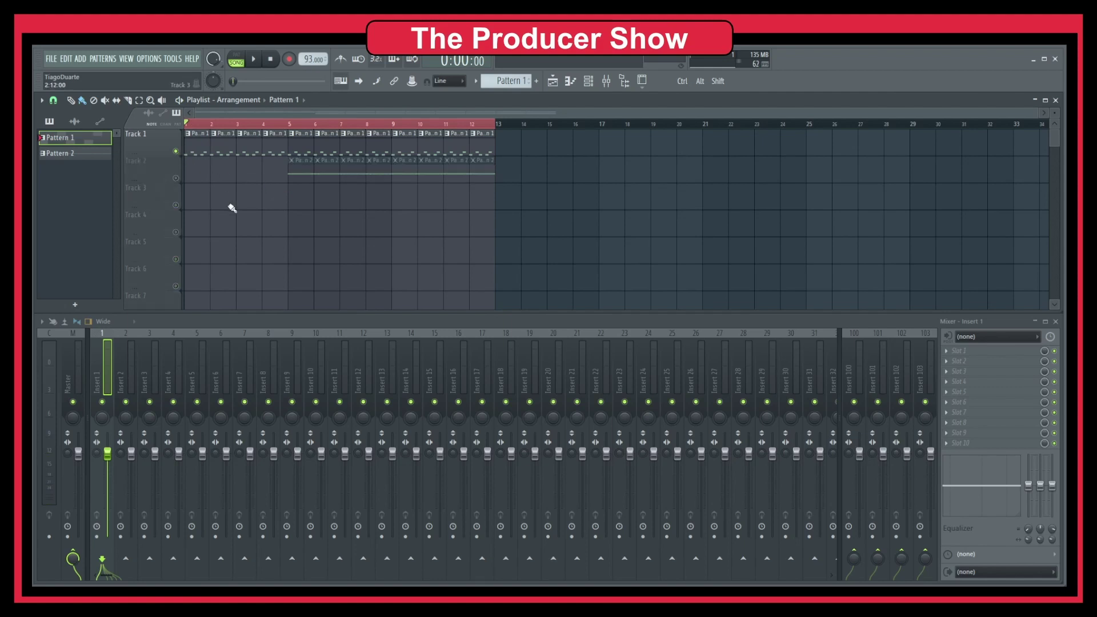
click(289, 124)
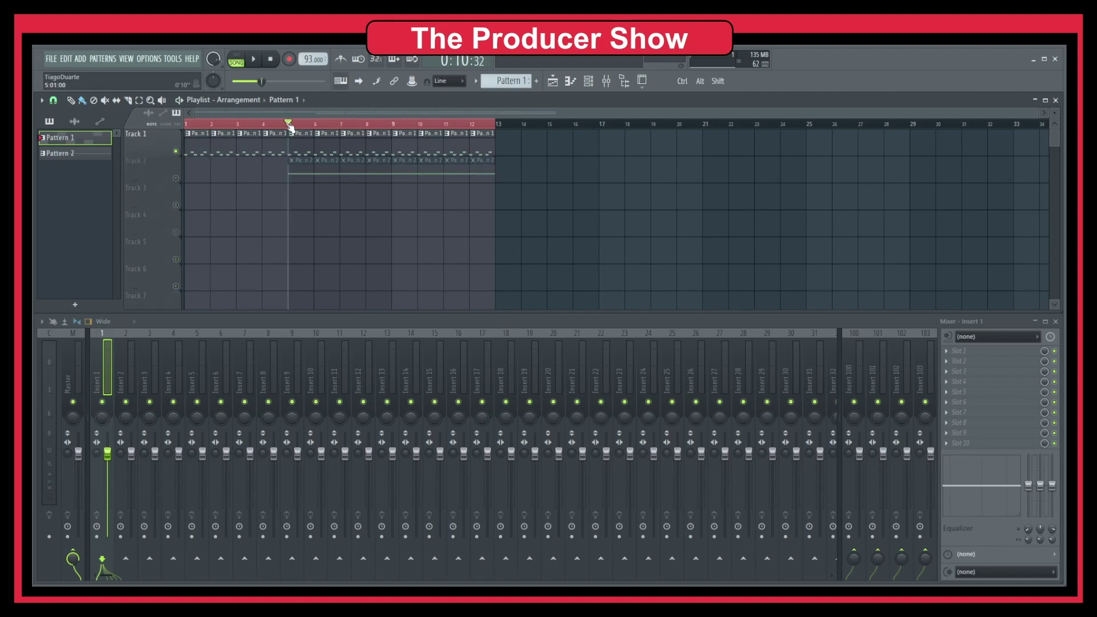
key(space)
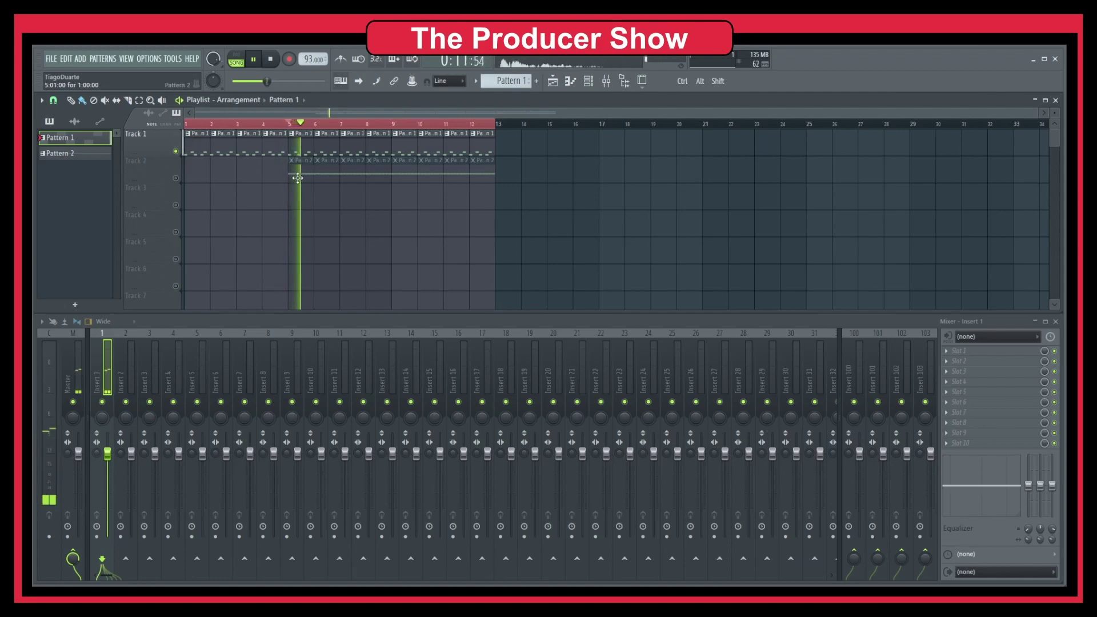
key(space)
Set up a WAV export of the song selection as untitled.wav with Split mixer tracks off, and close the render settings without exporting
click(51, 58)
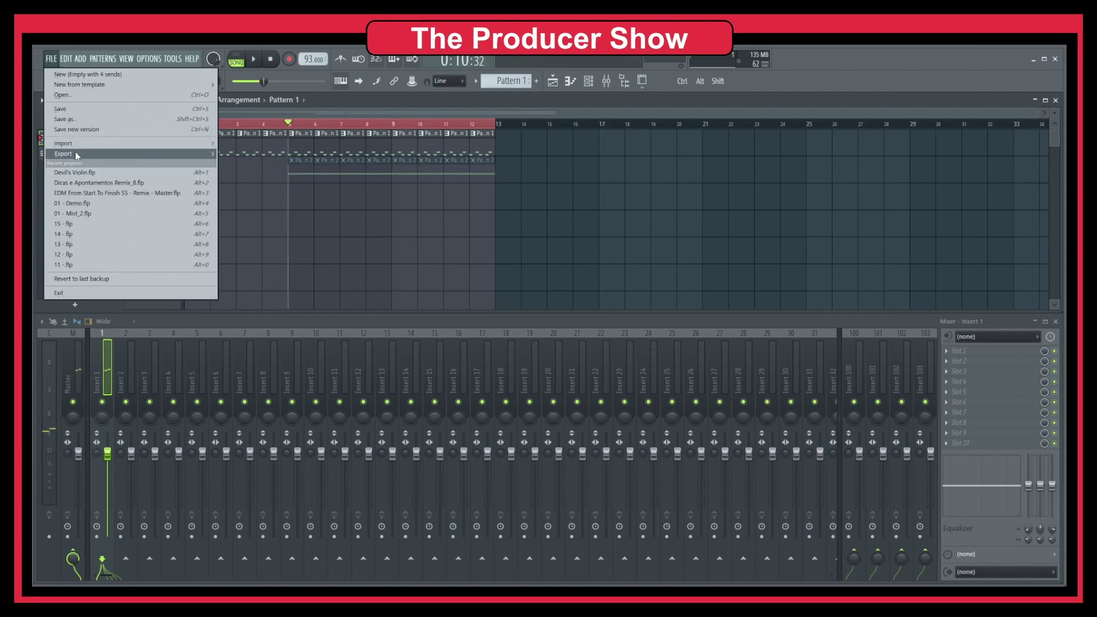
mouse_move(76, 154)
click(262, 166)
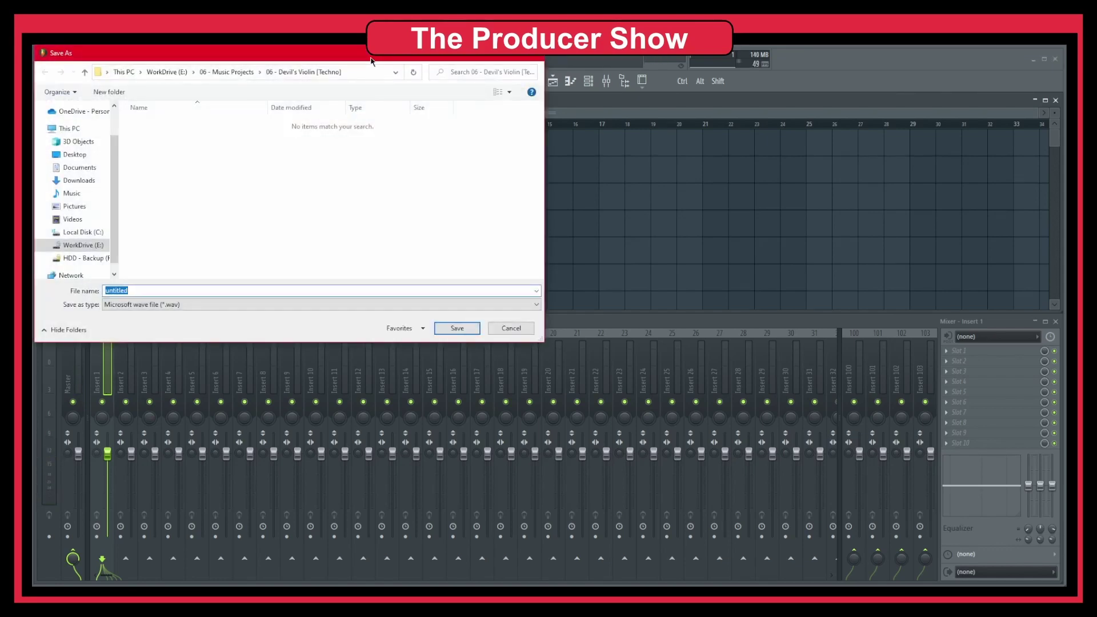
click(462, 327)
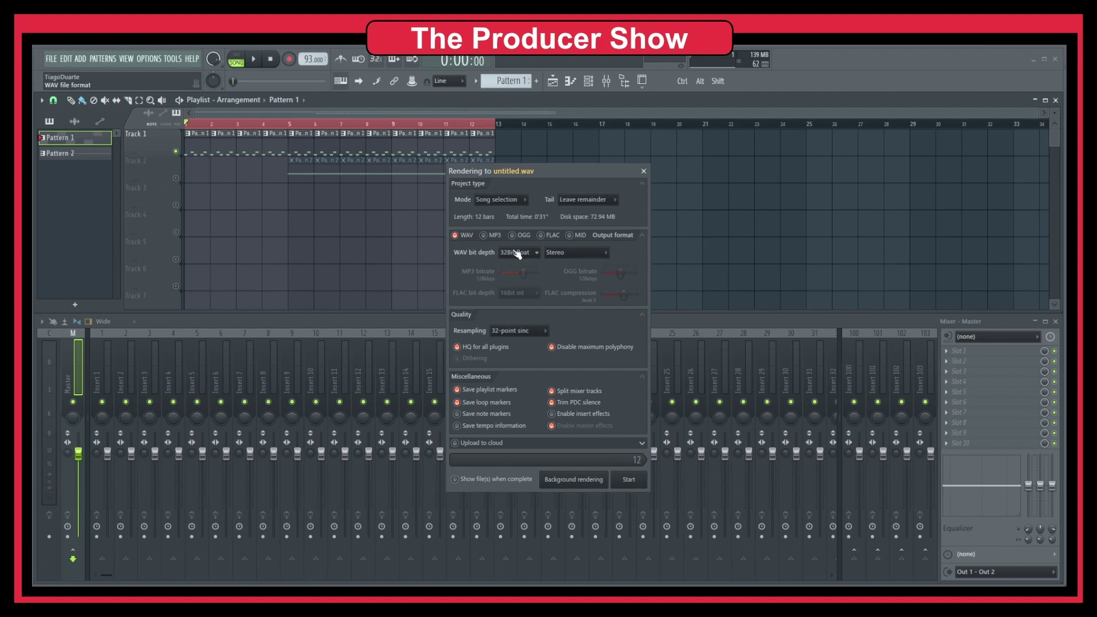
click(588, 392)
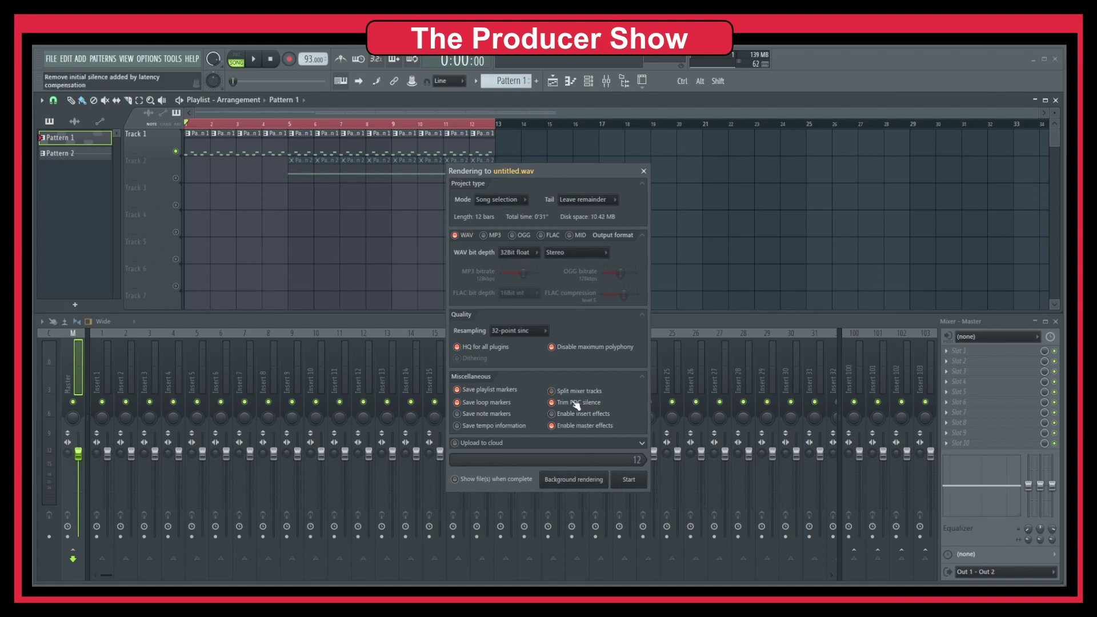
click(625, 472)
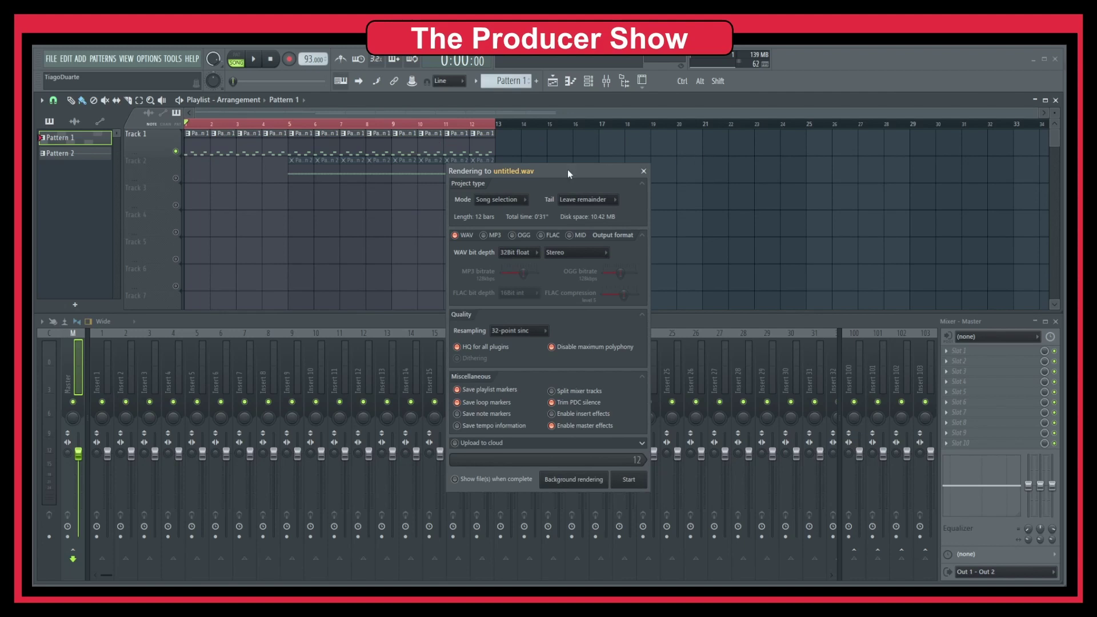
click(644, 171)
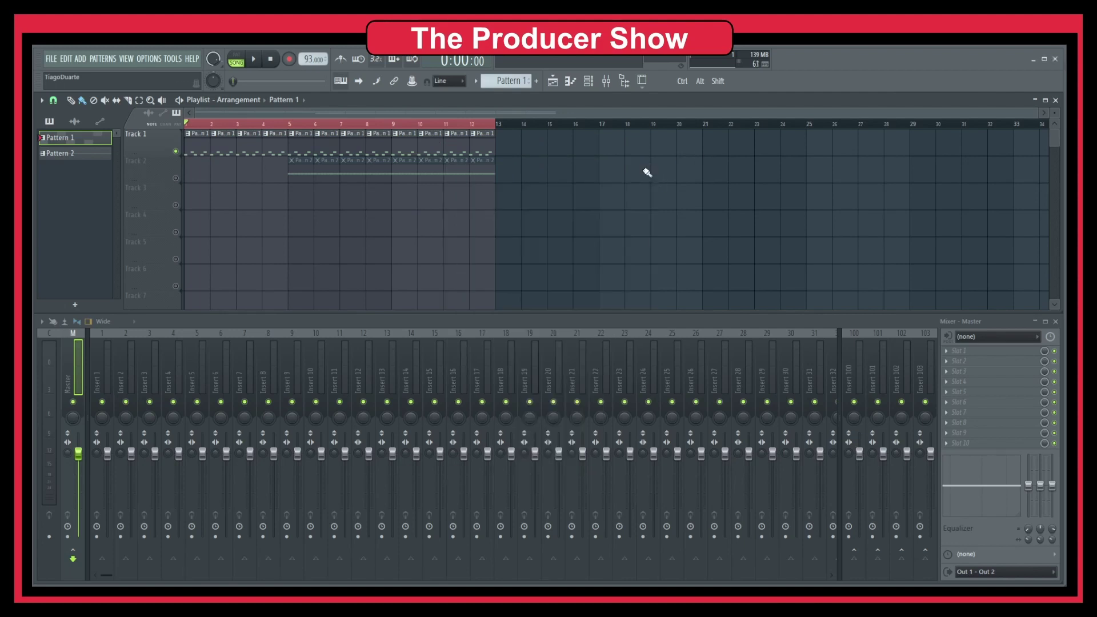
Solo playlist Track 2 and select all its Pattern 2 clips
right_click(175, 178)
right_click(177, 205)
right_click(181, 228)
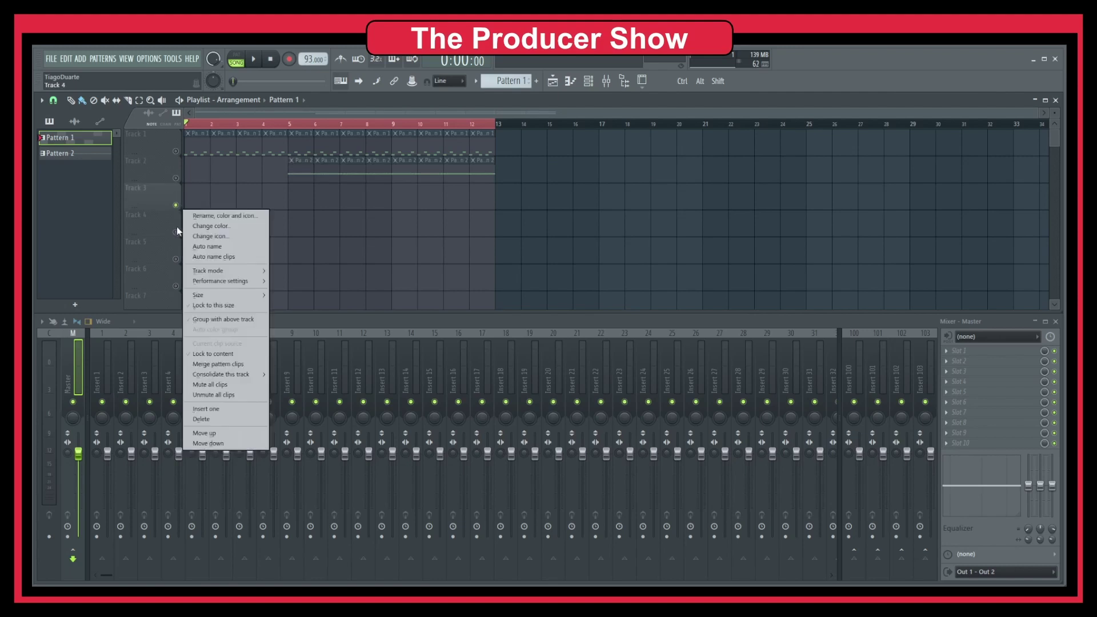
right_click(175, 232)
right_click(176, 177)
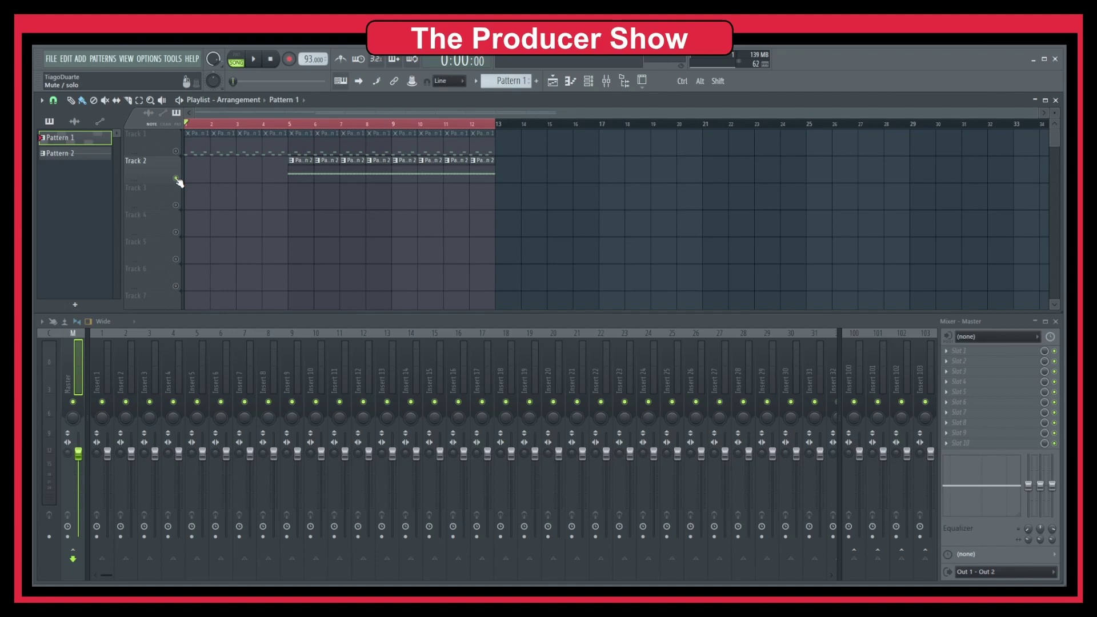
drag(227, 168, 721, 176)
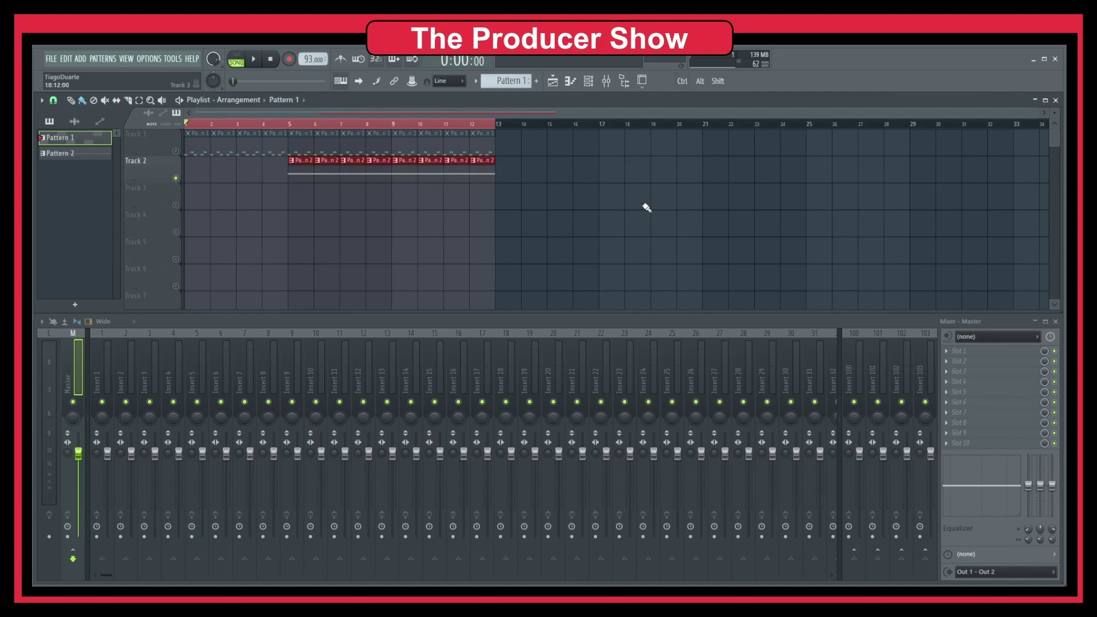
Deselect the clips and set up a WAV export of soloed Track 2 as untitled.wav with Split mixer tracks off
ctrl+click(602, 205)
click(46, 58)
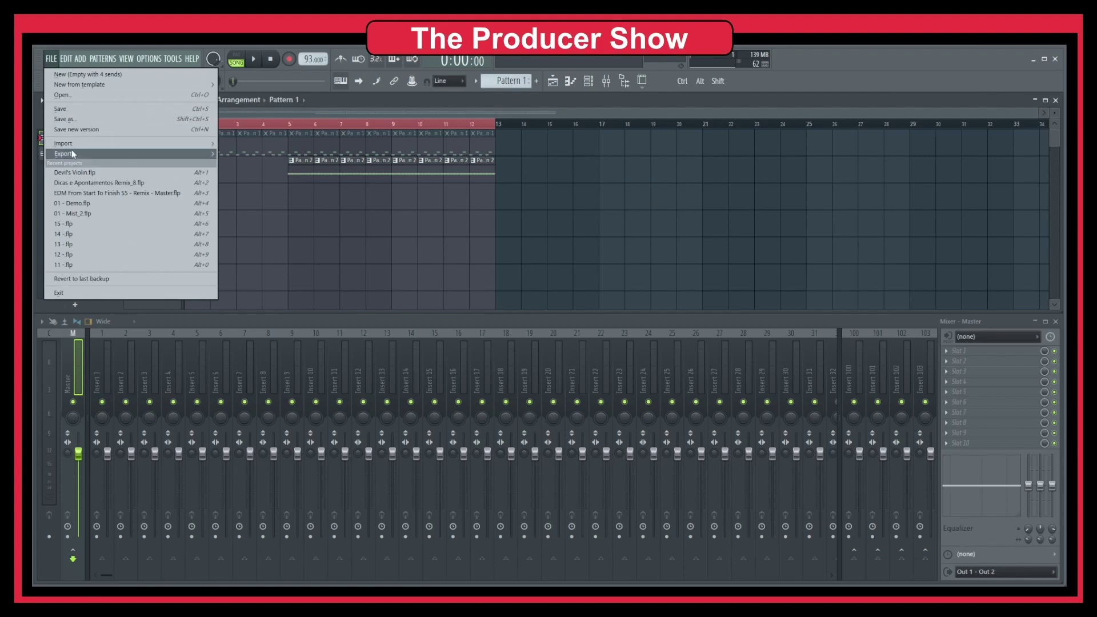
mouse_move(132, 154)
click(256, 164)
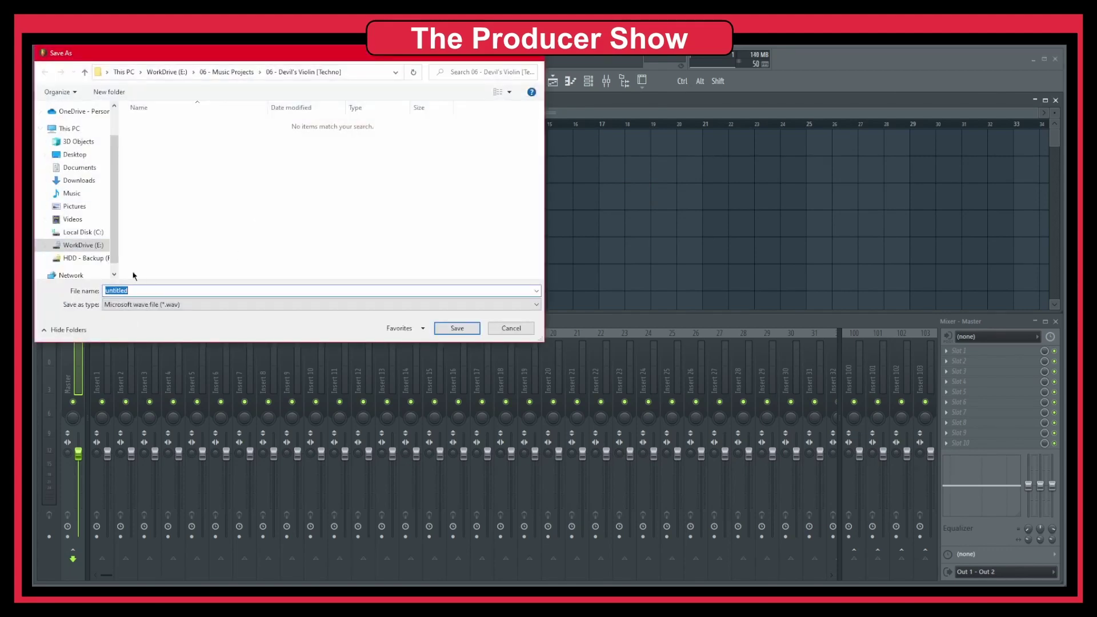
click(457, 328)
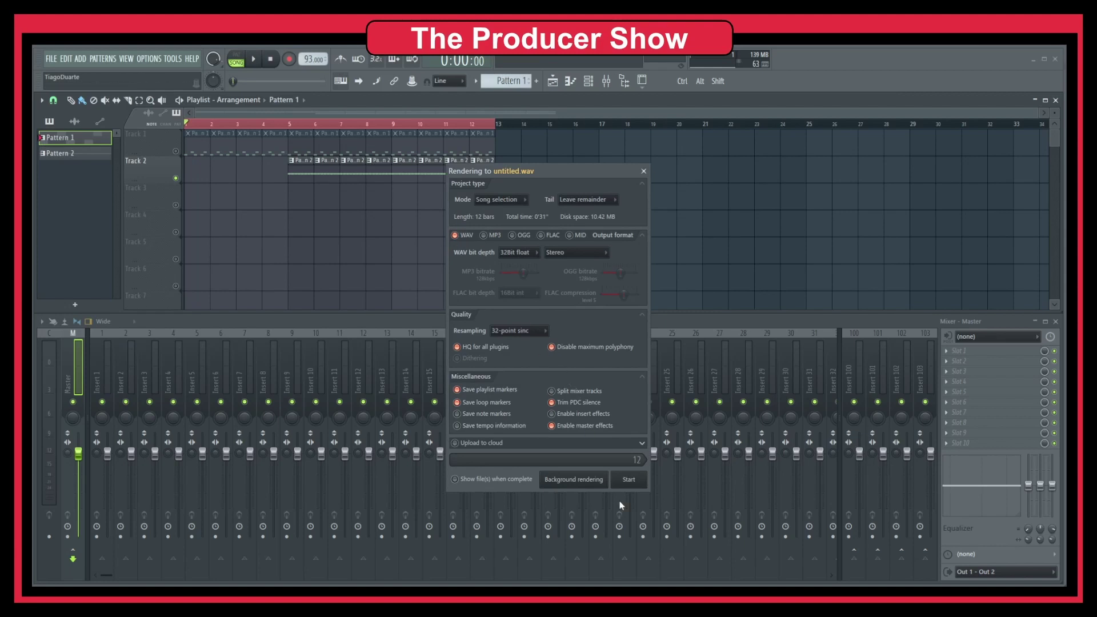
click(630, 480)
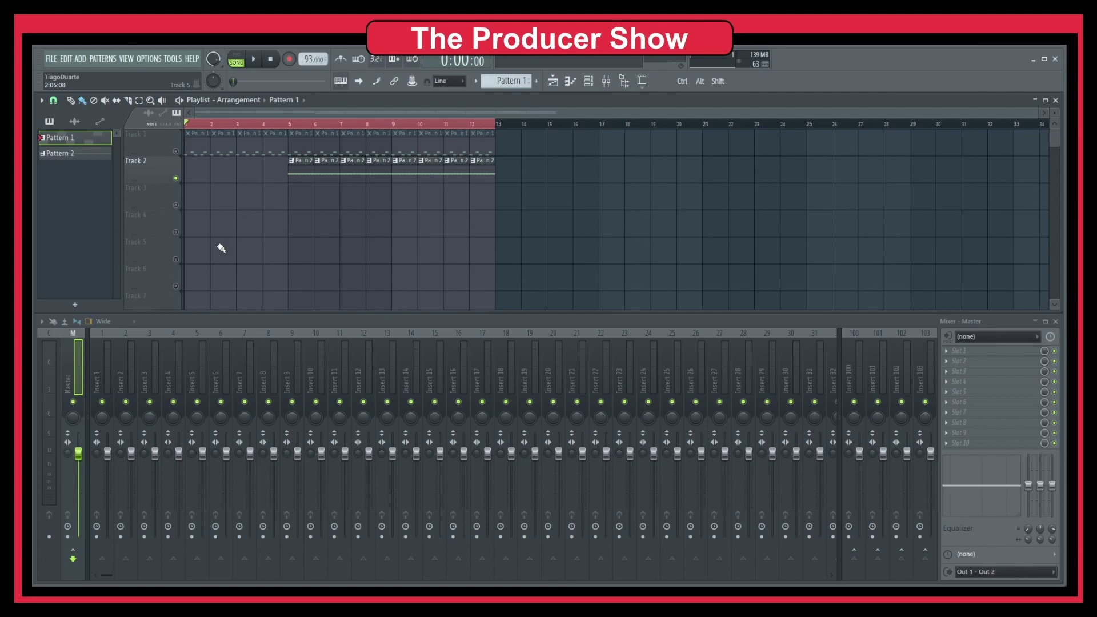
Set up another untitled.wav export of the song selection with Split mixer tracks on, and close the render settings without exporting
click(56, 64)
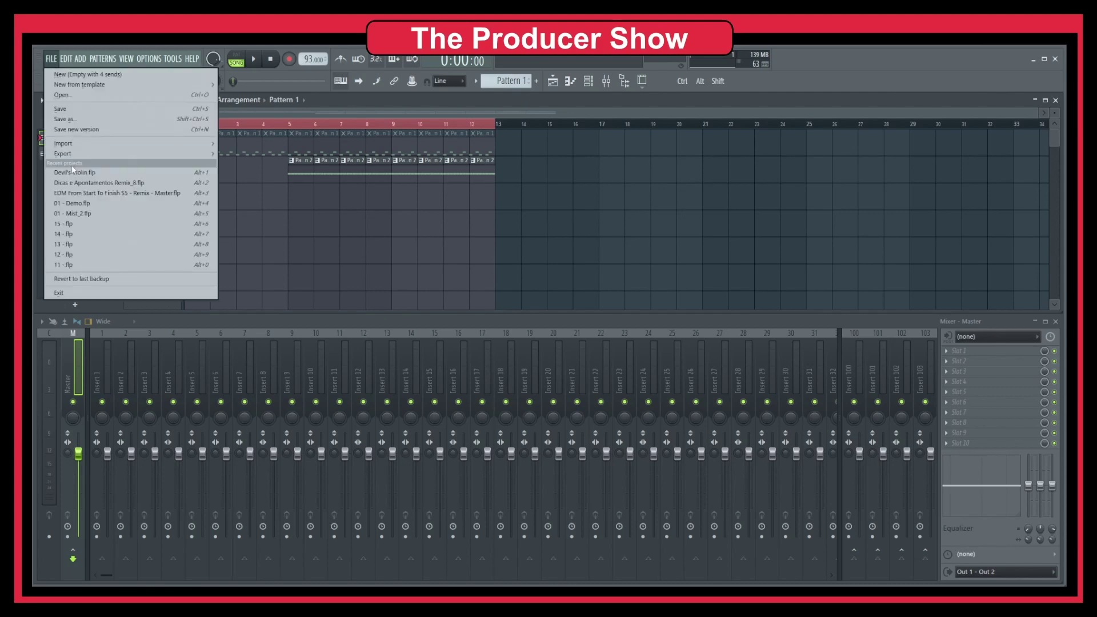
mouse_move(143, 154)
click(243, 160)
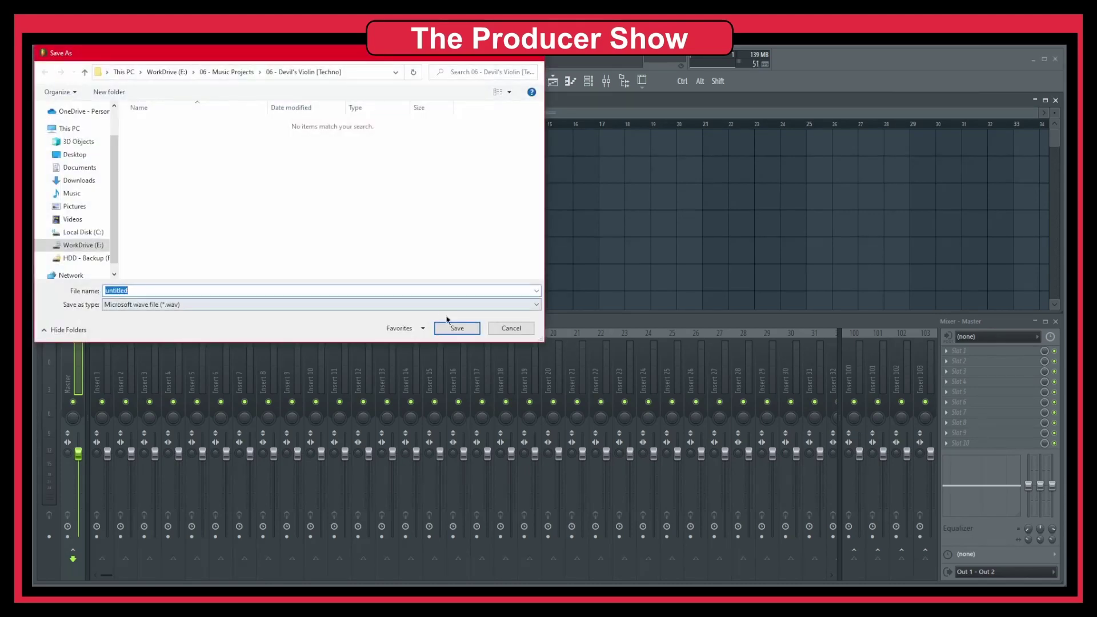
click(451, 327)
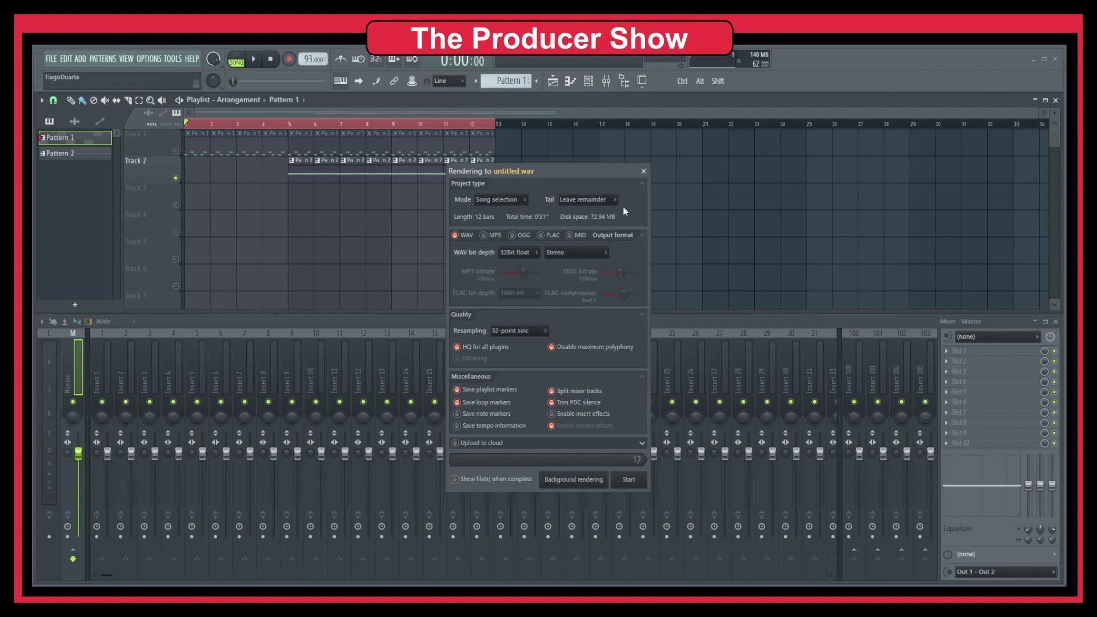
click(644, 171)
Look through mixer Inserts 1 to 8 one by one, returning to Inserts 1 to 3
click(98, 353)
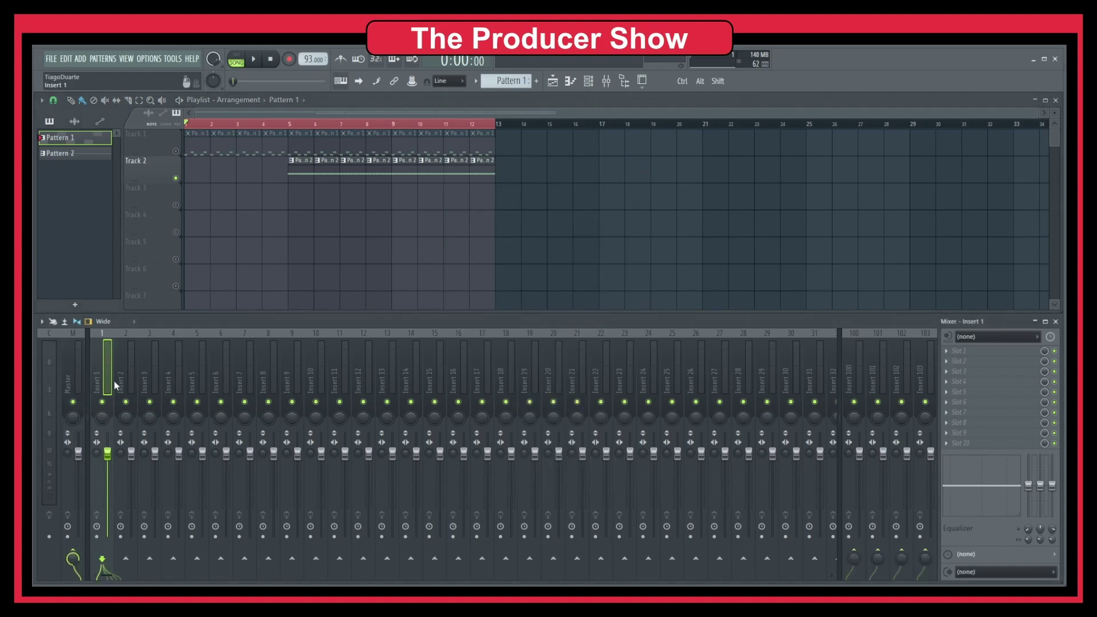
click(121, 377)
click(147, 374)
click(171, 379)
click(197, 380)
click(223, 379)
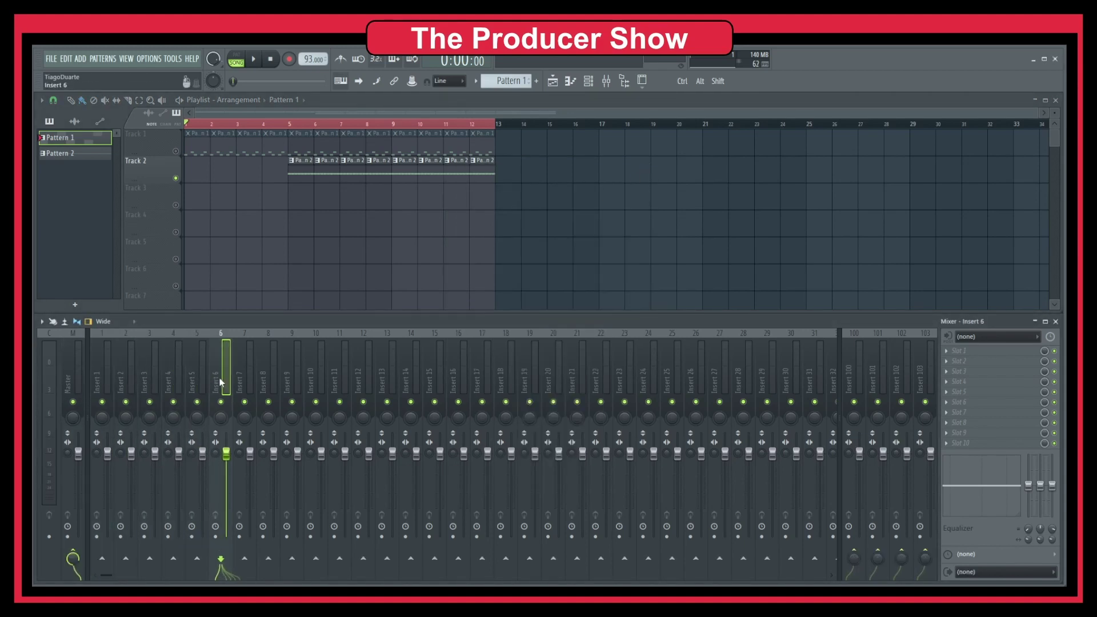
click(246, 379)
click(271, 381)
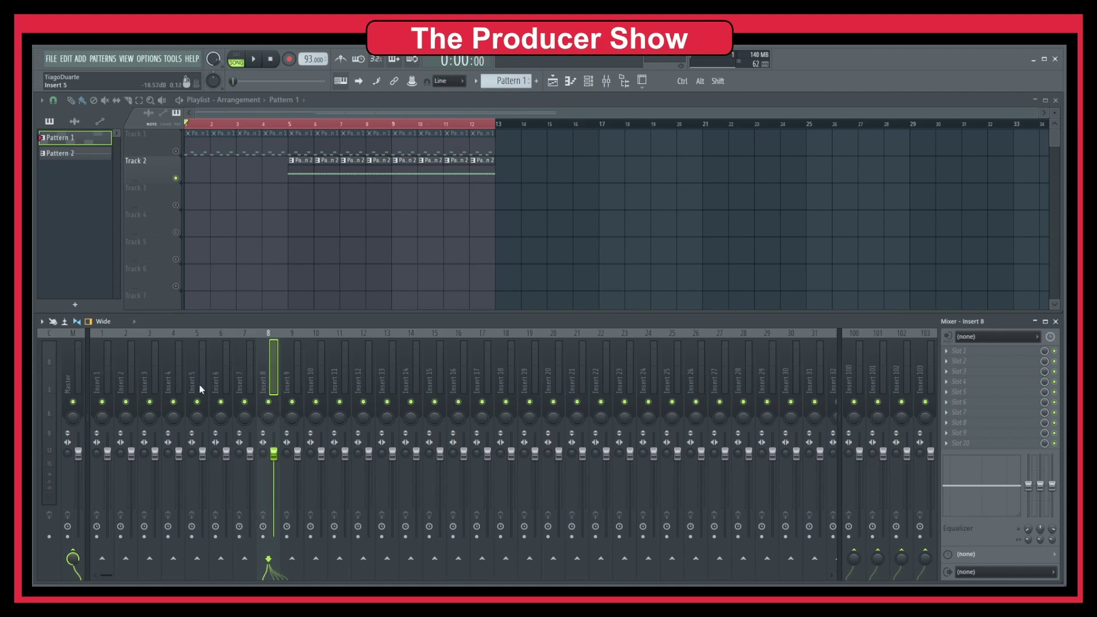
click(97, 380)
click(120, 384)
click(145, 384)
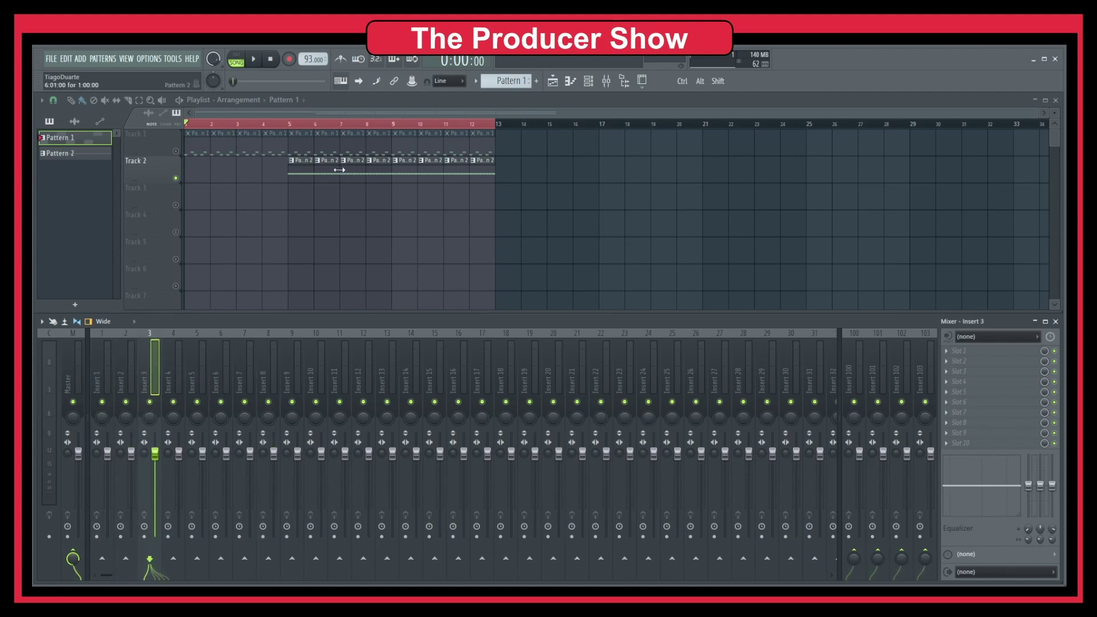
Unmute playlist Track 1 and make Pattern 2 the current pattern from its first clip on Track 2
click(176, 151)
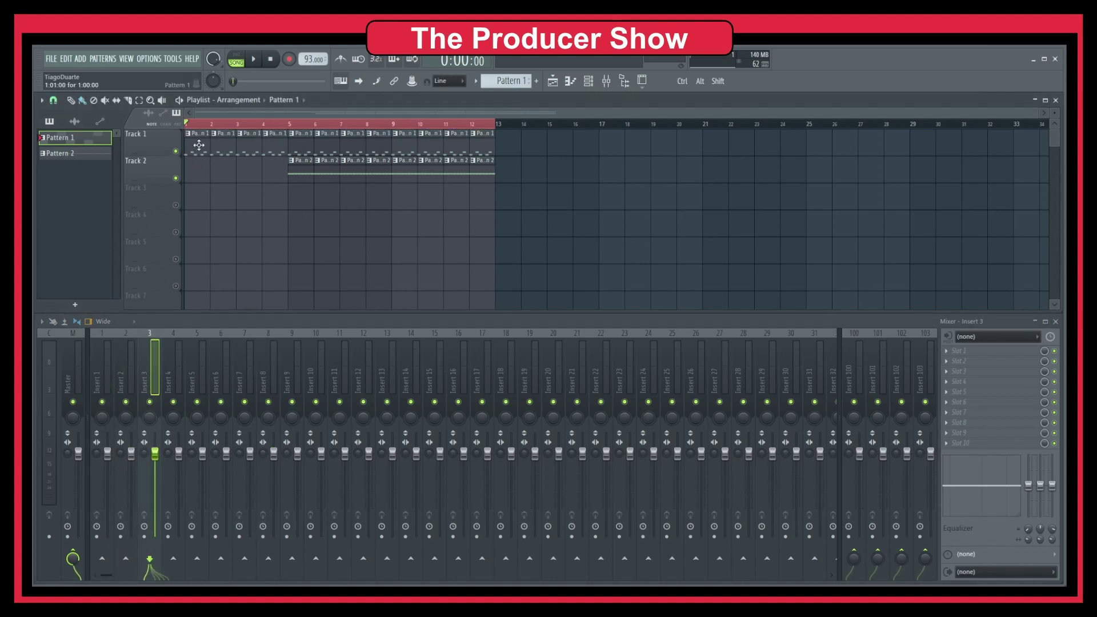
drag(513, 234, 290, 171)
drag(540, 147, 167, 166)
ctrl+click(255, 245)
click(297, 171)
Replace the playlist with the channel rack, compare the FPC notes of Patterns 2 and 1, and clone the FPC channel
key(F5)
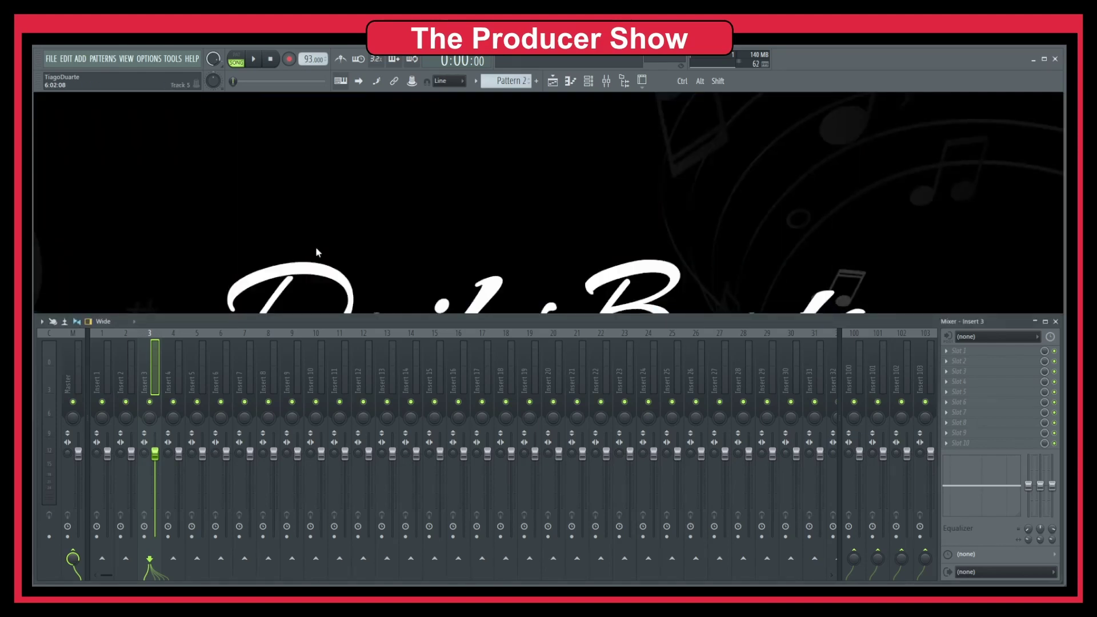
click(588, 80)
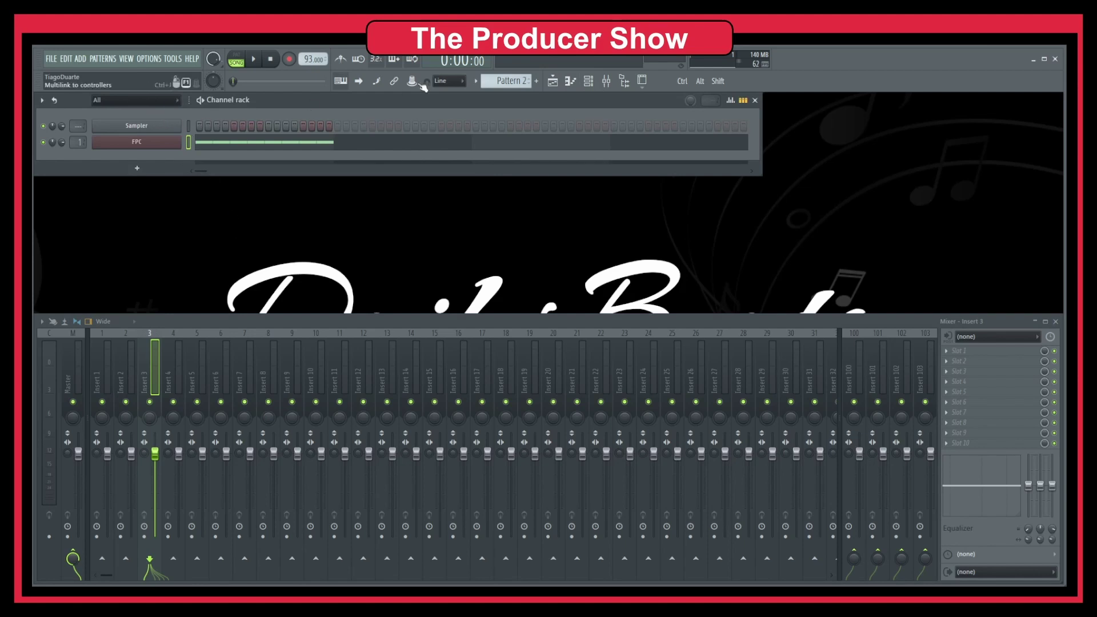
scroll(496, 80, up, 1)
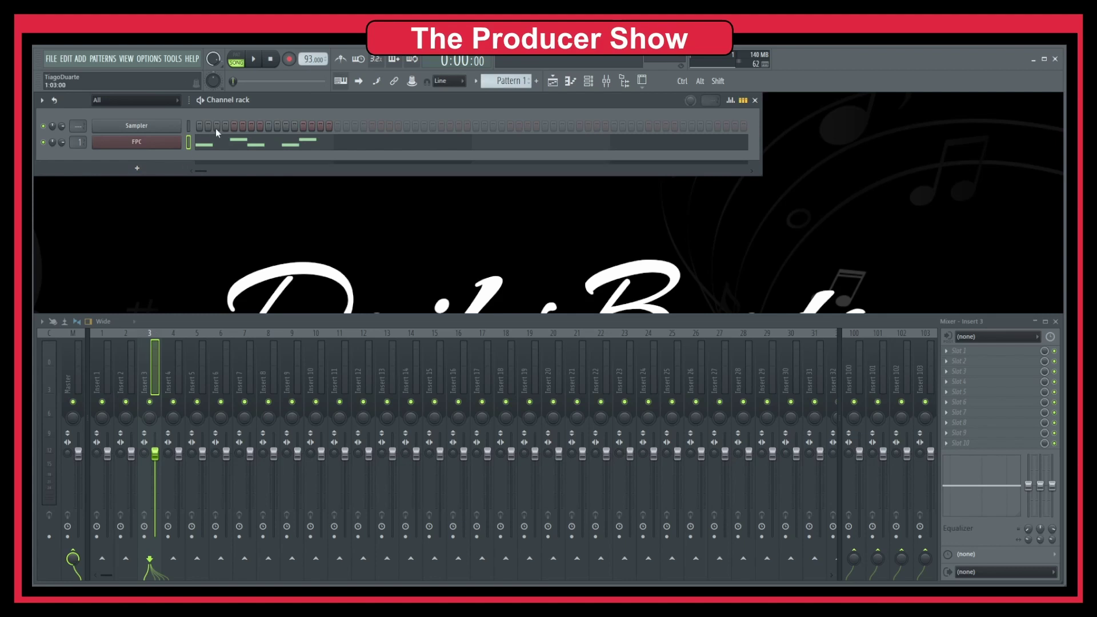
key(alt+c)
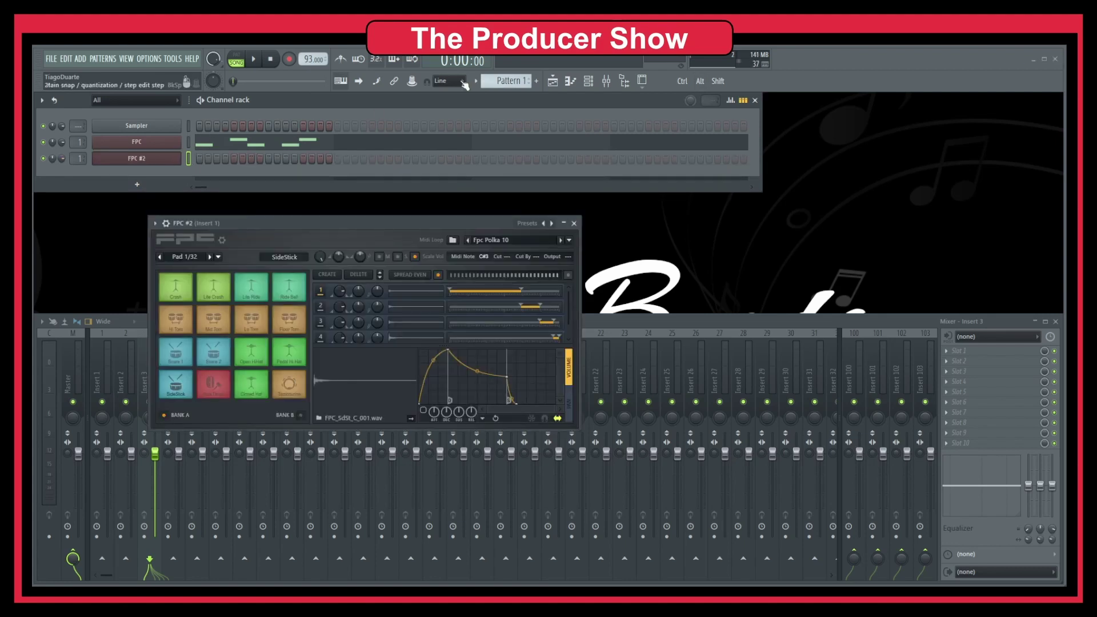
Move the Pattern 2 notes from the FPC channel to FPC #2, and route FPC #2 to mixer track 2
scroll(508, 78, down, 1)
click(189, 143)
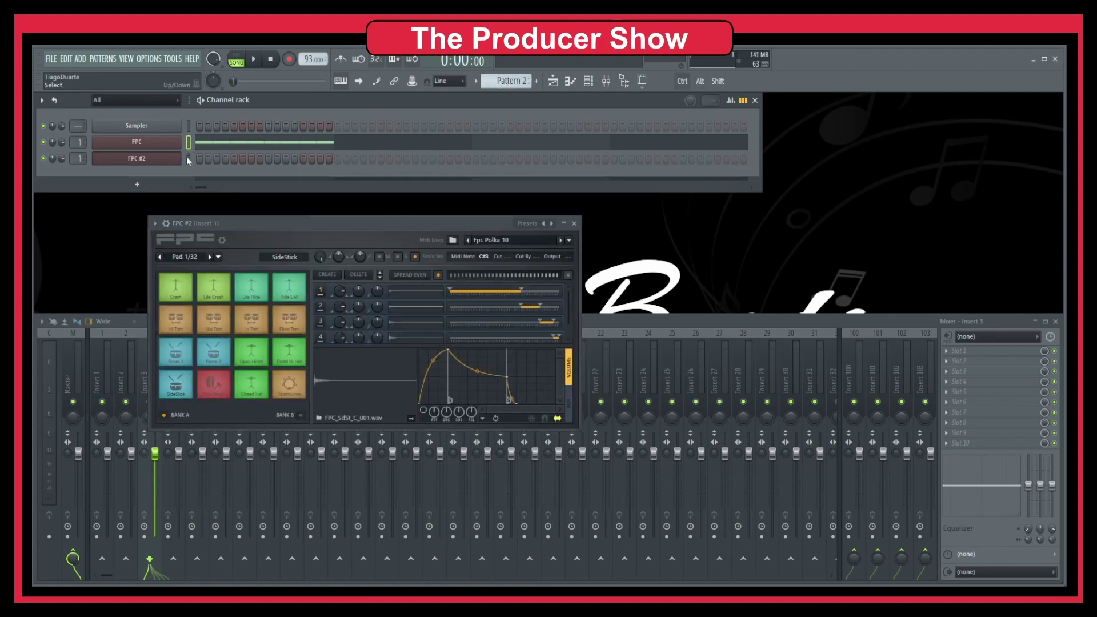
key(ctrl+x)
click(189, 159)
key(ctrl+v)
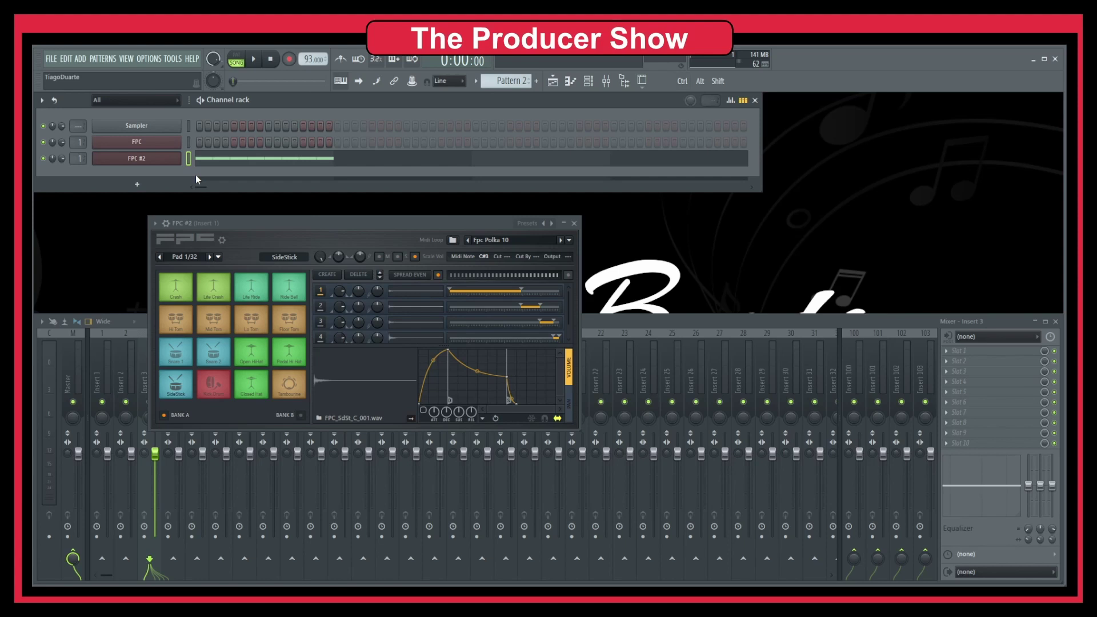
click(573, 224)
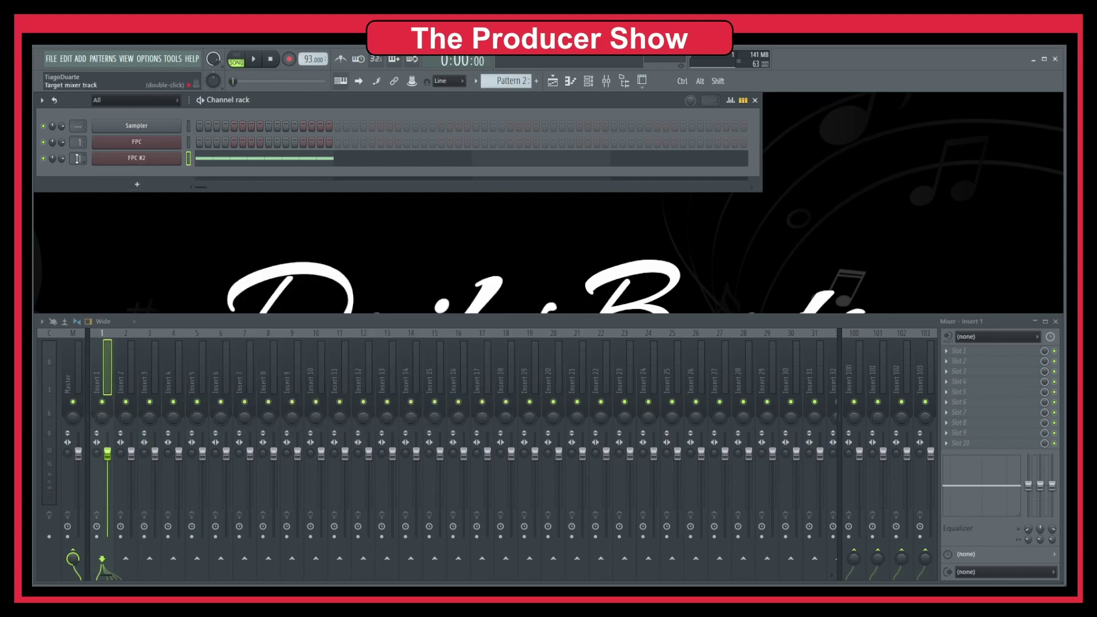
scroll(78, 158, up, 1)
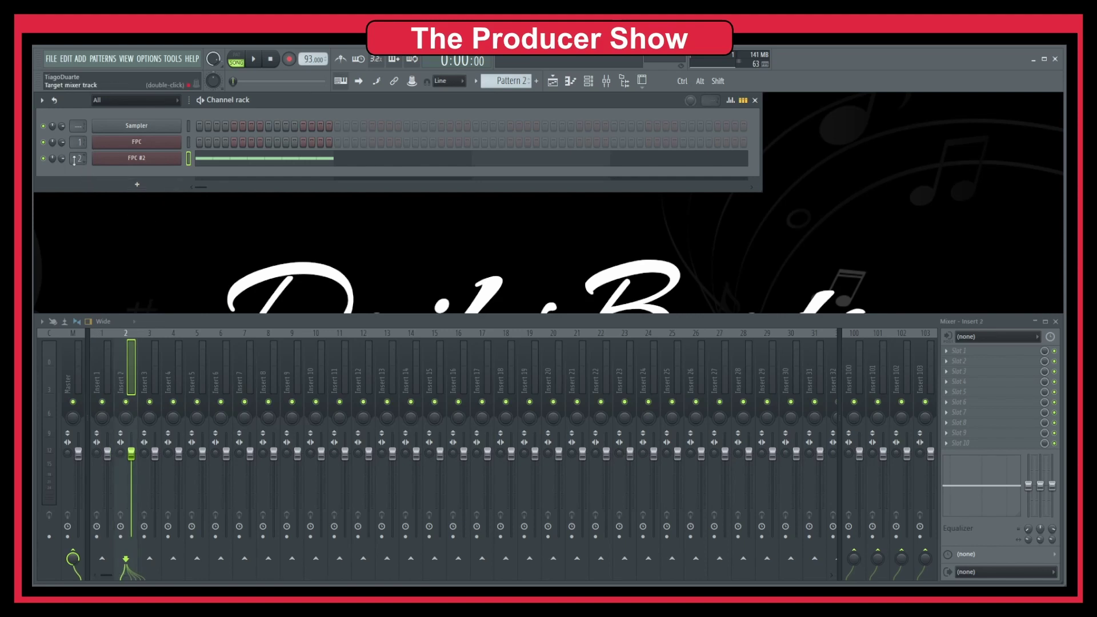
Rename mixer Insert 1 as Kick Snare and Insert 2 as HH
double_click(94, 366)
text(K)
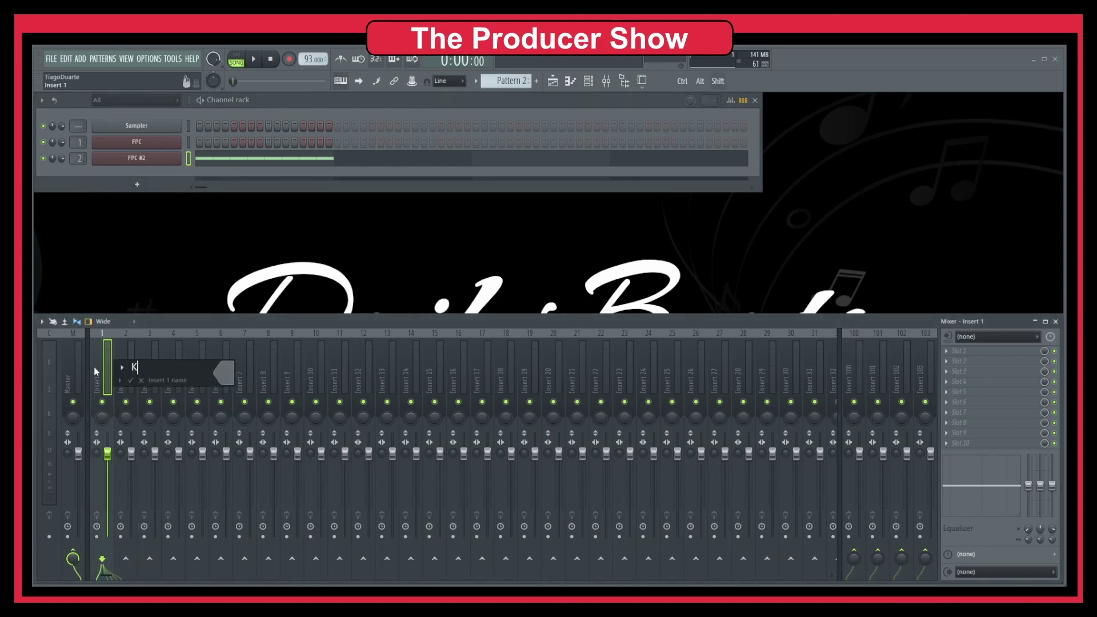
text(ick Snare)
key(Return)
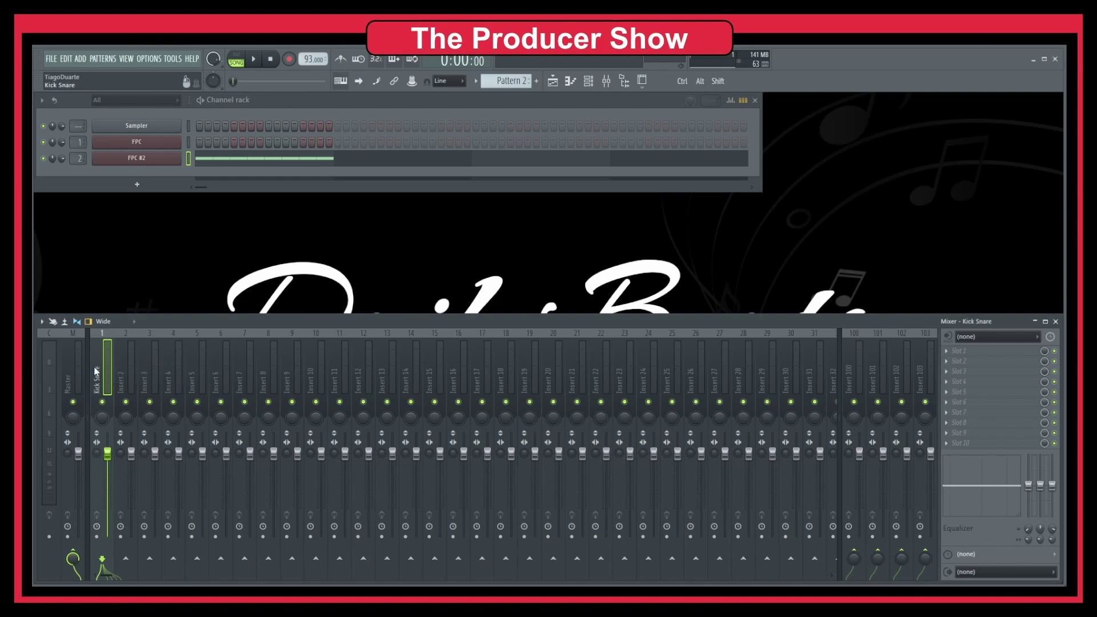
key(Right)
key(F2)
text(HH)
key(Return)
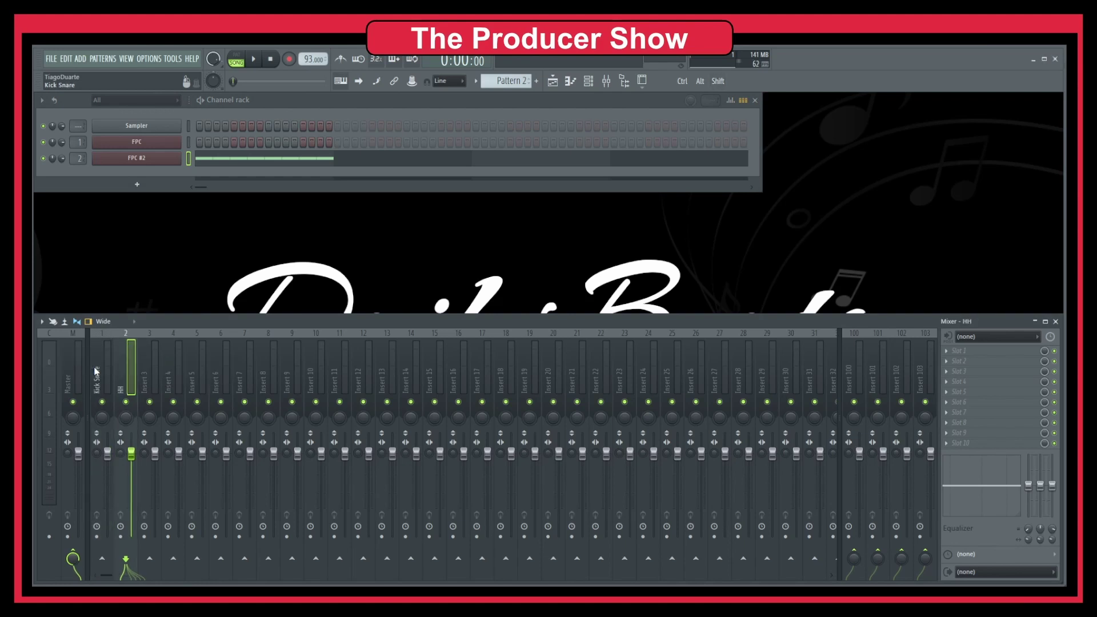
Reopen the playlist and play the arrangement from bar 5 to check the levels on both mixer tracks
click(552, 81)
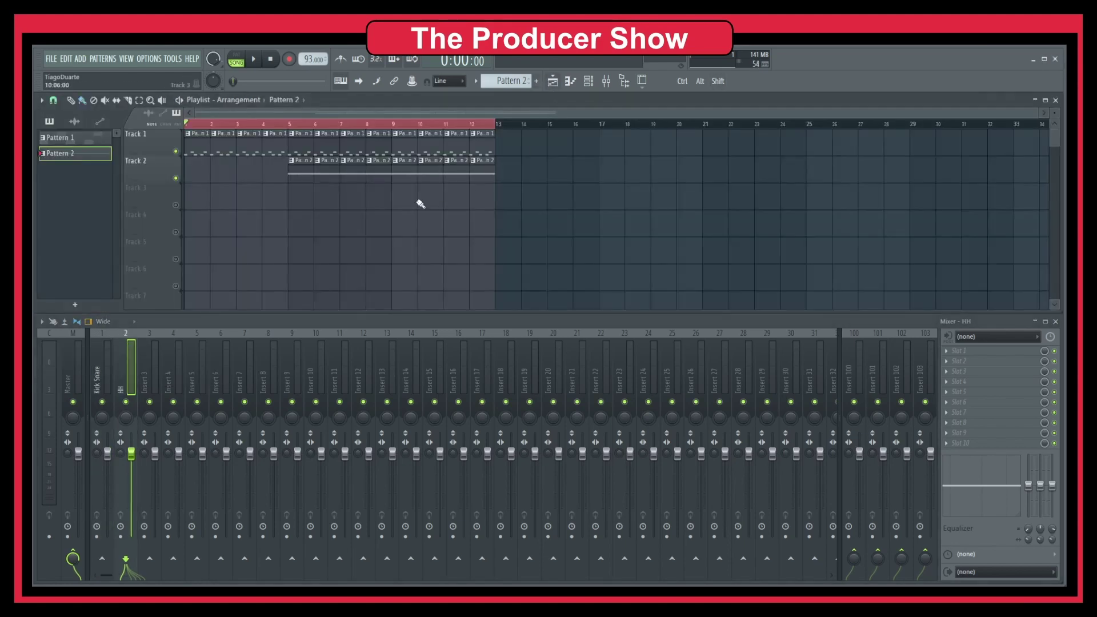
click(293, 124)
key(space)
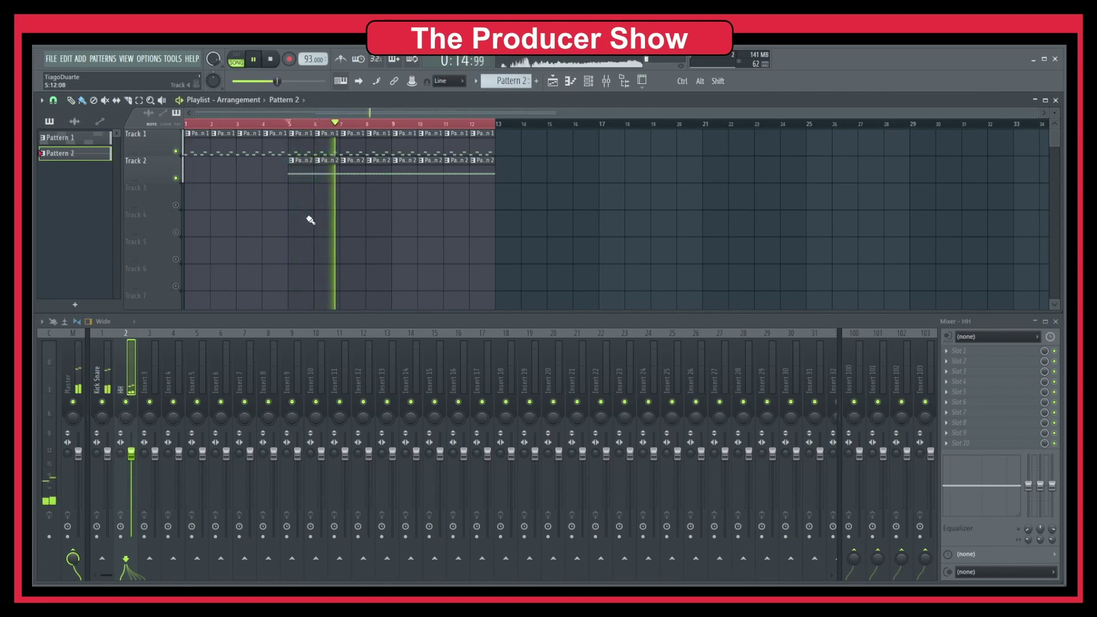
key(space)
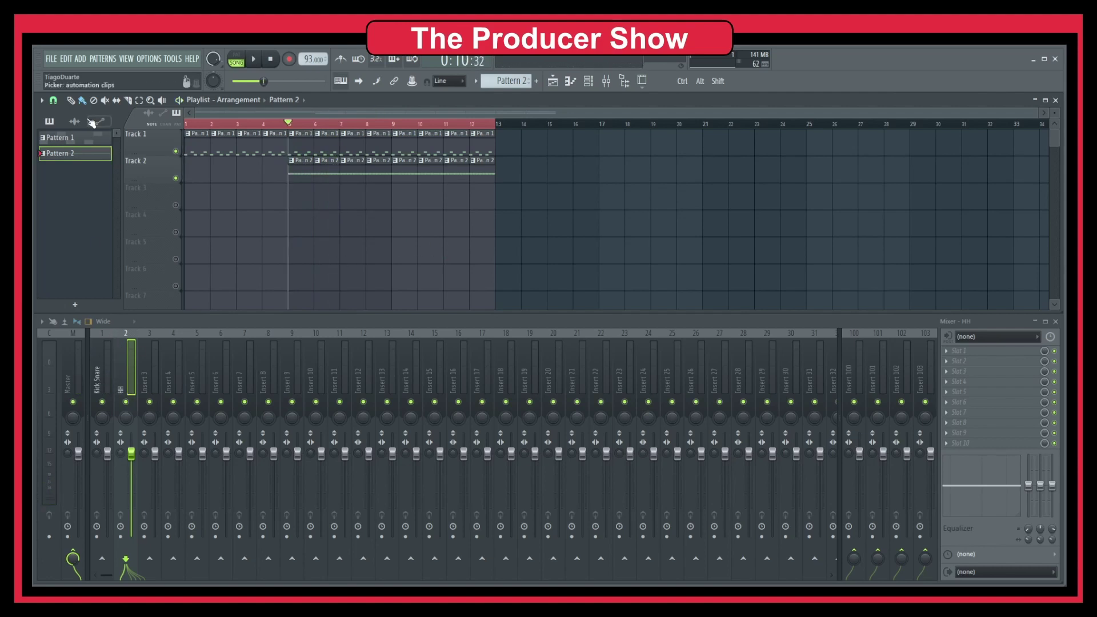
Export the song selection as Stems.wav in 32Bit float WAV with Split mixer tracks on
click(51, 59)
mouse_move(75, 155)
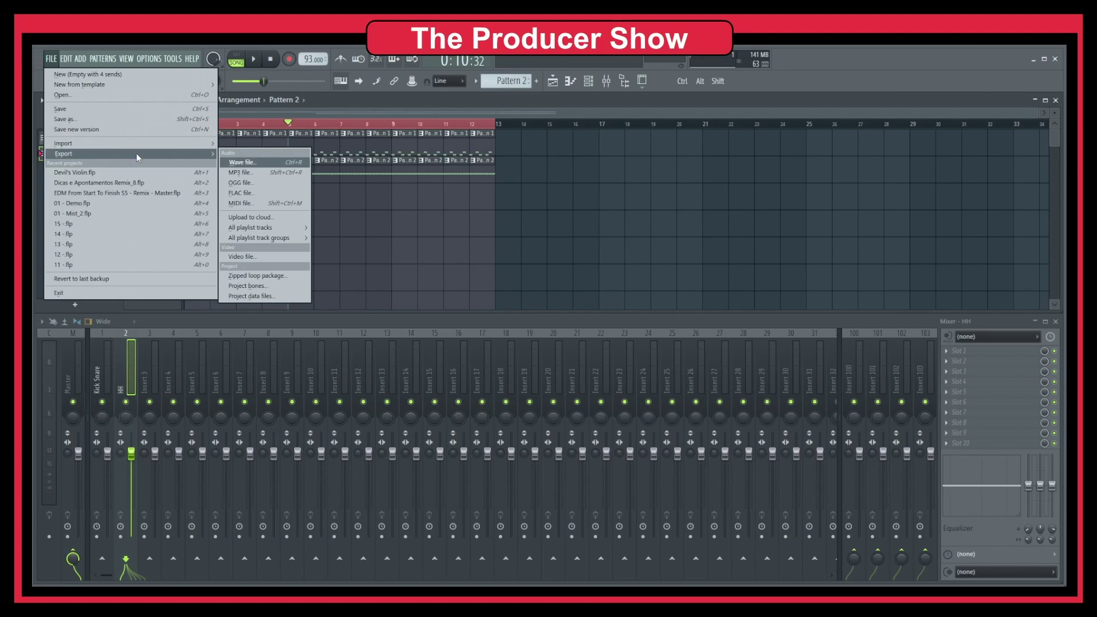
click(254, 163)
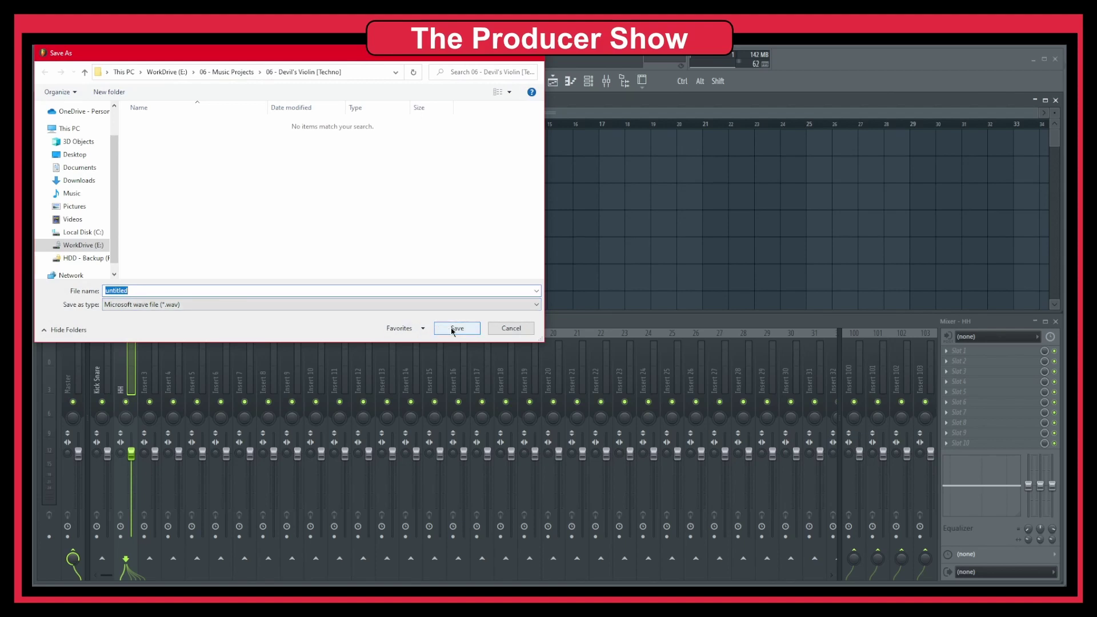
text(T)
click(457, 329)
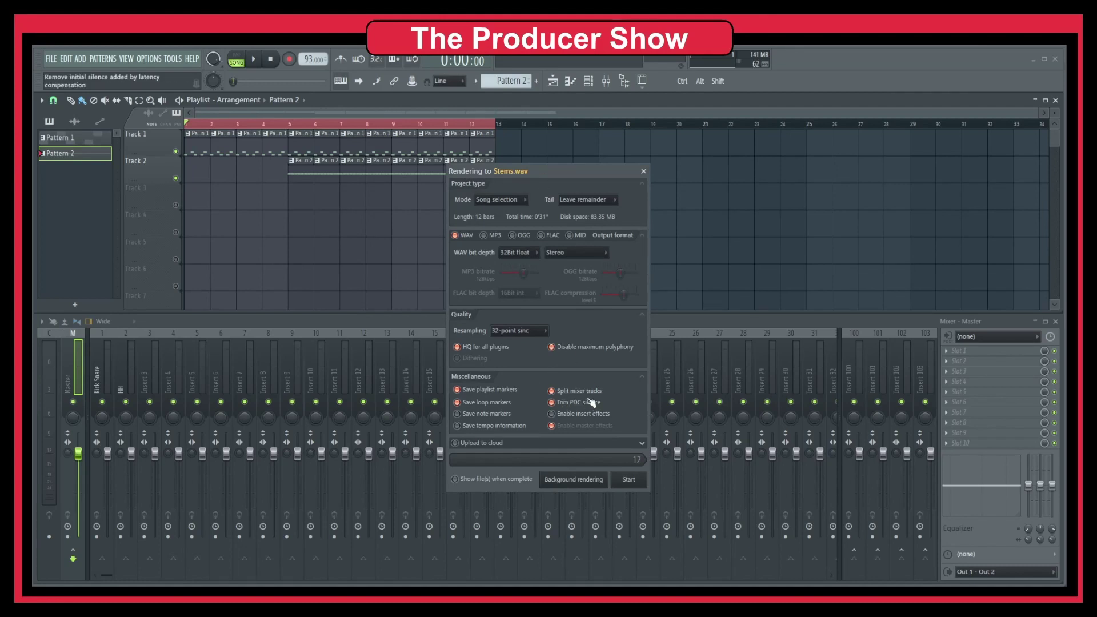
click(634, 485)
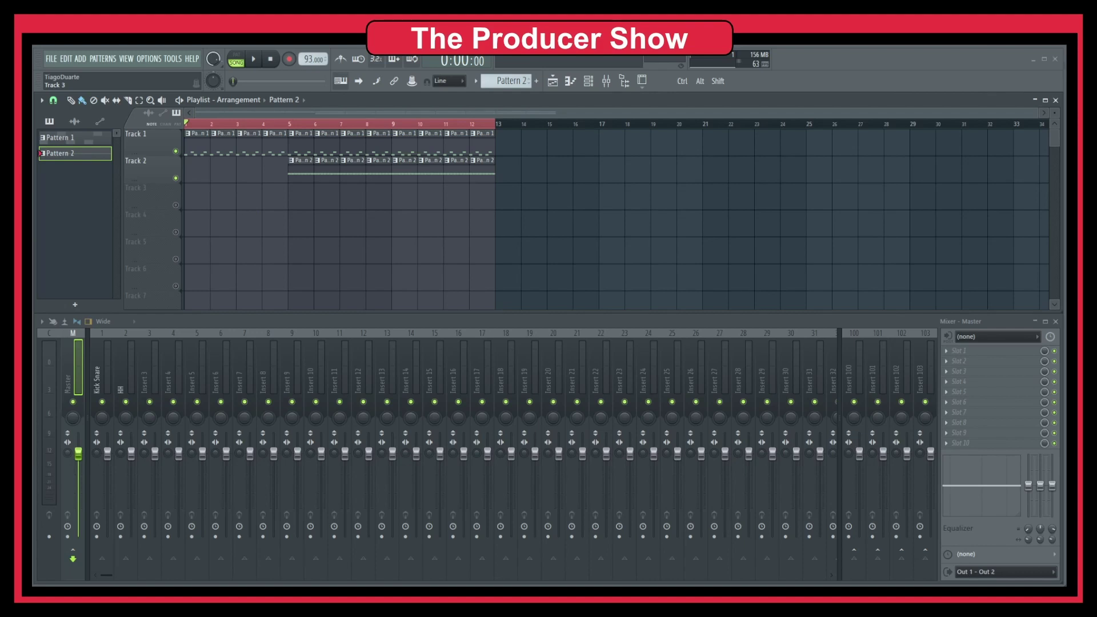
Bring up the project folder in File Explorer, examine the exported Stems files, and move the folder window away
drag(0, 127, 299, 128)
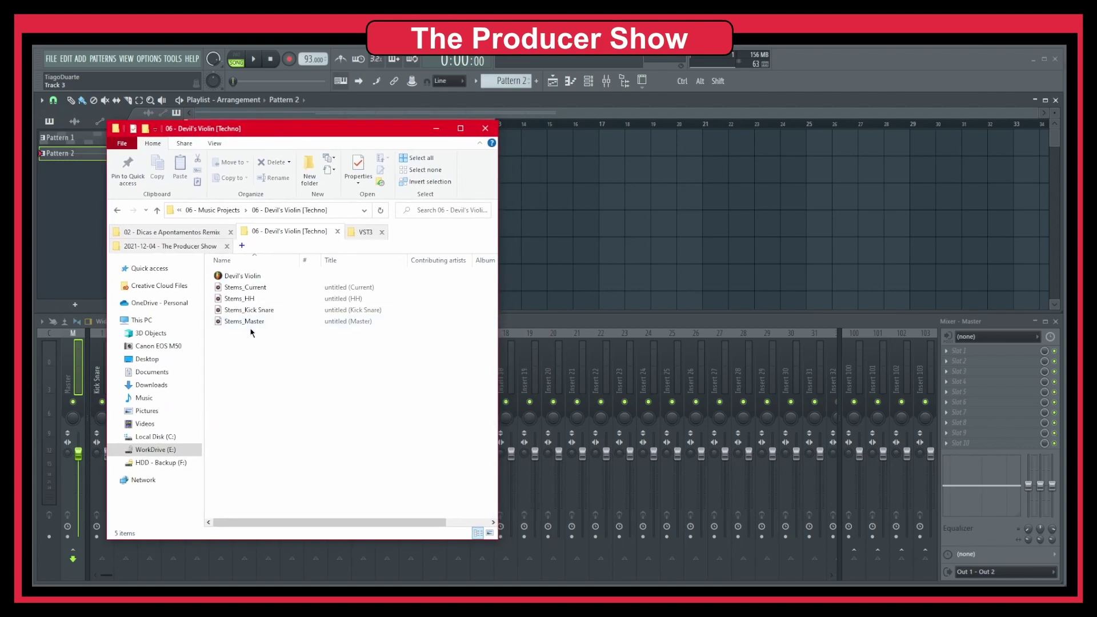
click(241, 301)
click(248, 290)
click(245, 311)
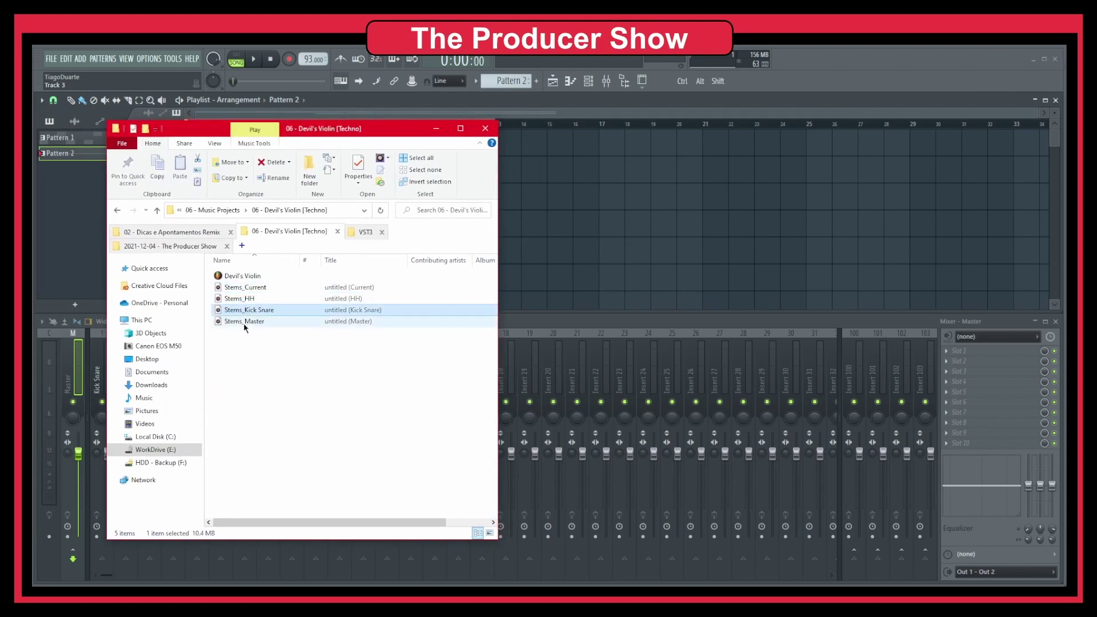
click(245, 322)
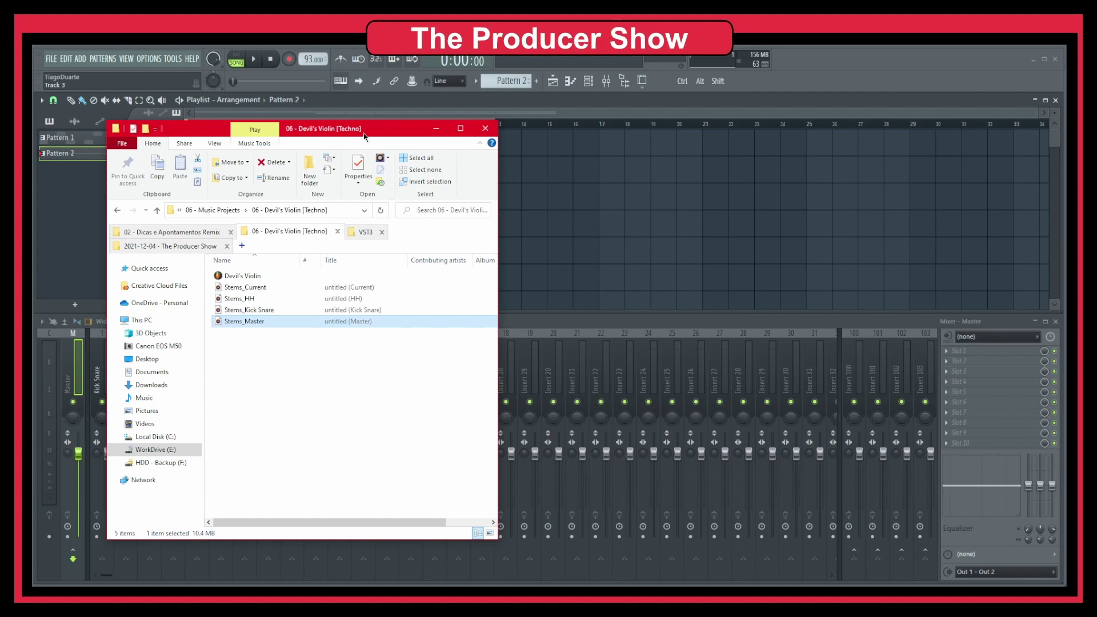
drag(364, 129, 0, 129)
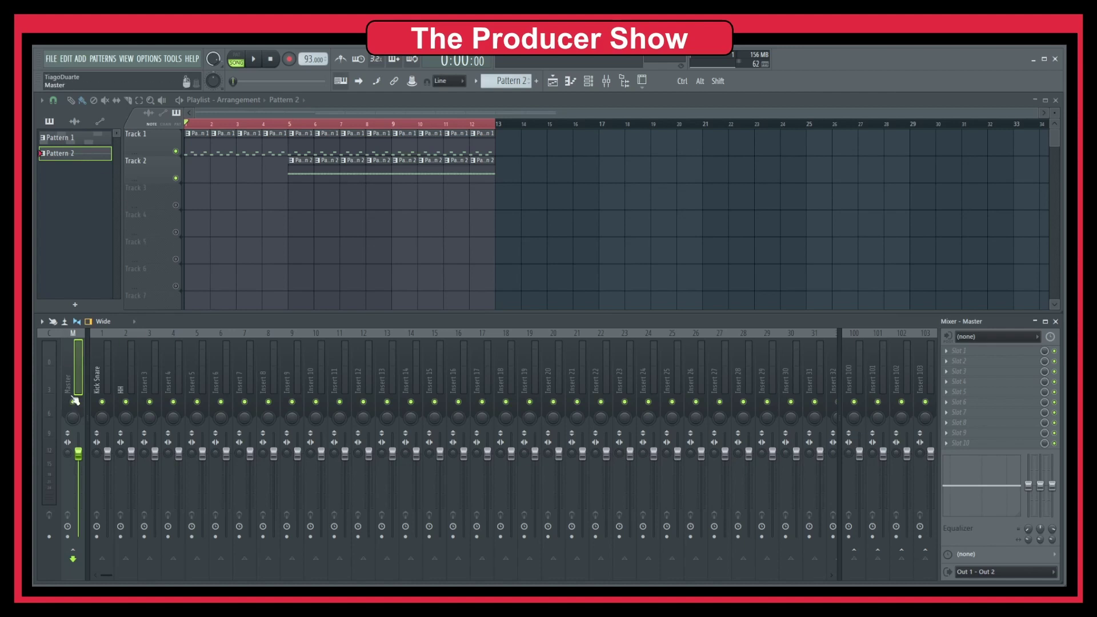
drag(98, 382, 387, 382)
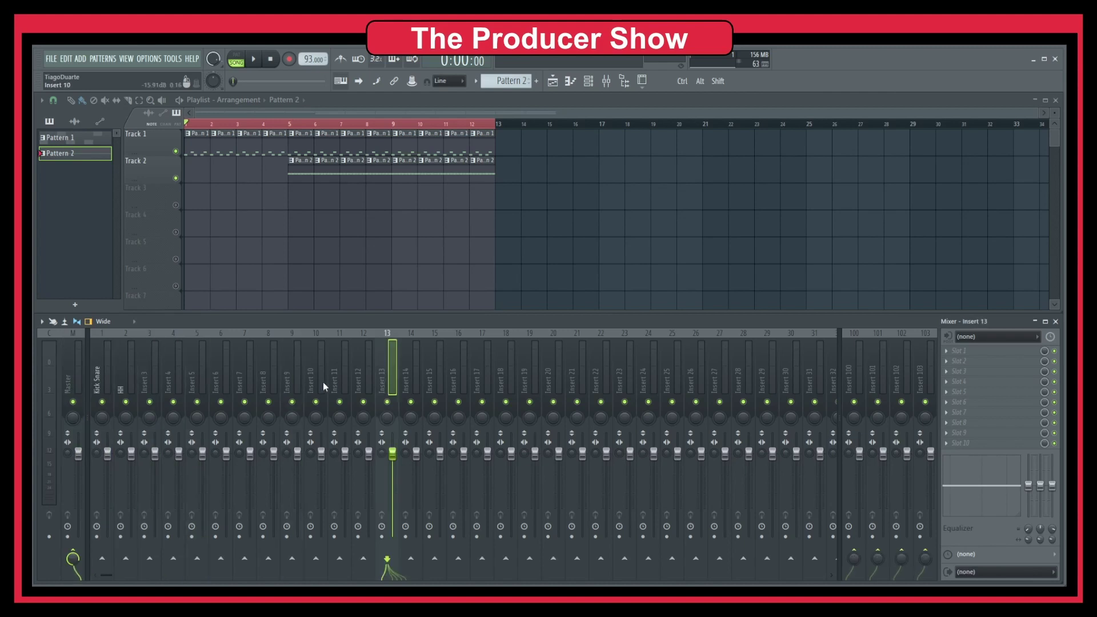
Keep only the Stems_HH and Stems_Kick Snare exports in the project folder and place them at bar 1 on playlist tracks 4 and 5
click(467, 377)
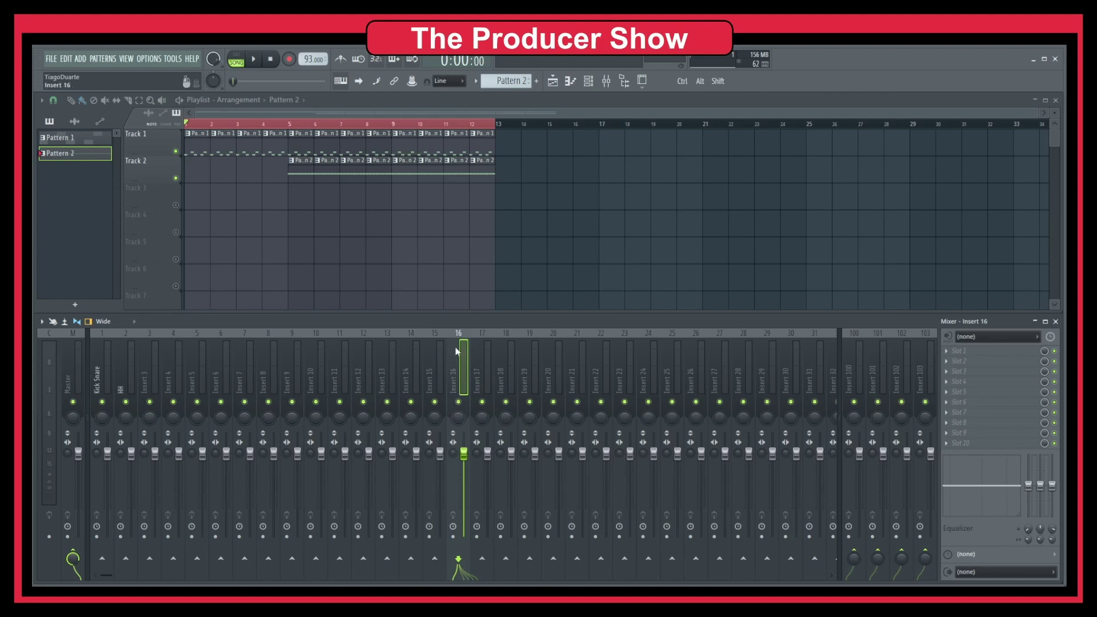
click(72, 372)
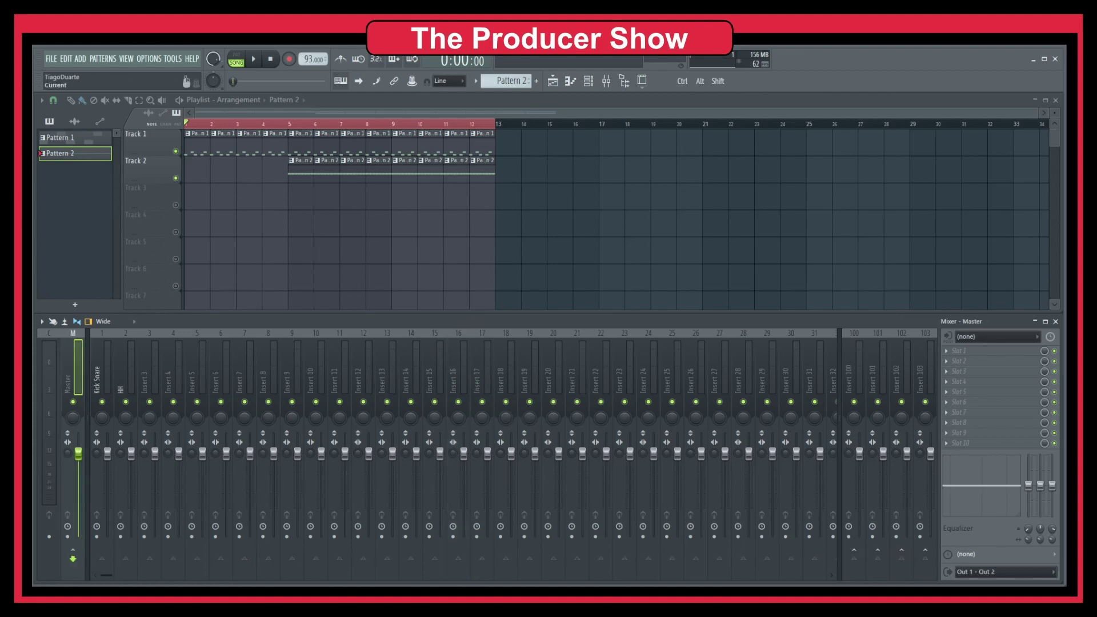
drag(33, 132, 398, 149)
key(Delete)
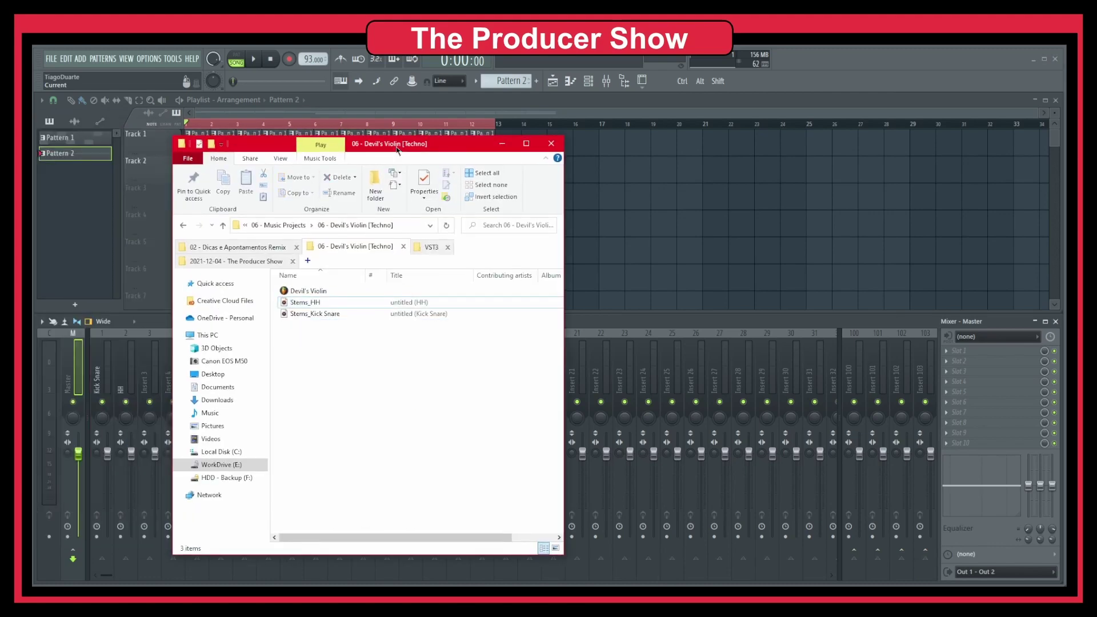
key(alt+Tab)
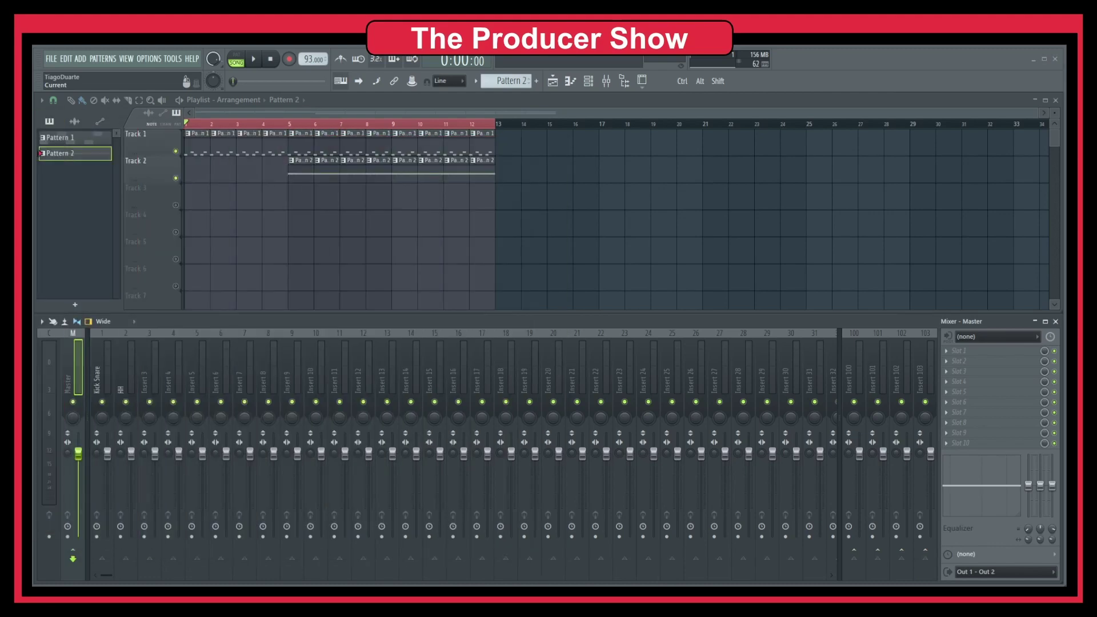
drag(276, 261, 190, 213)
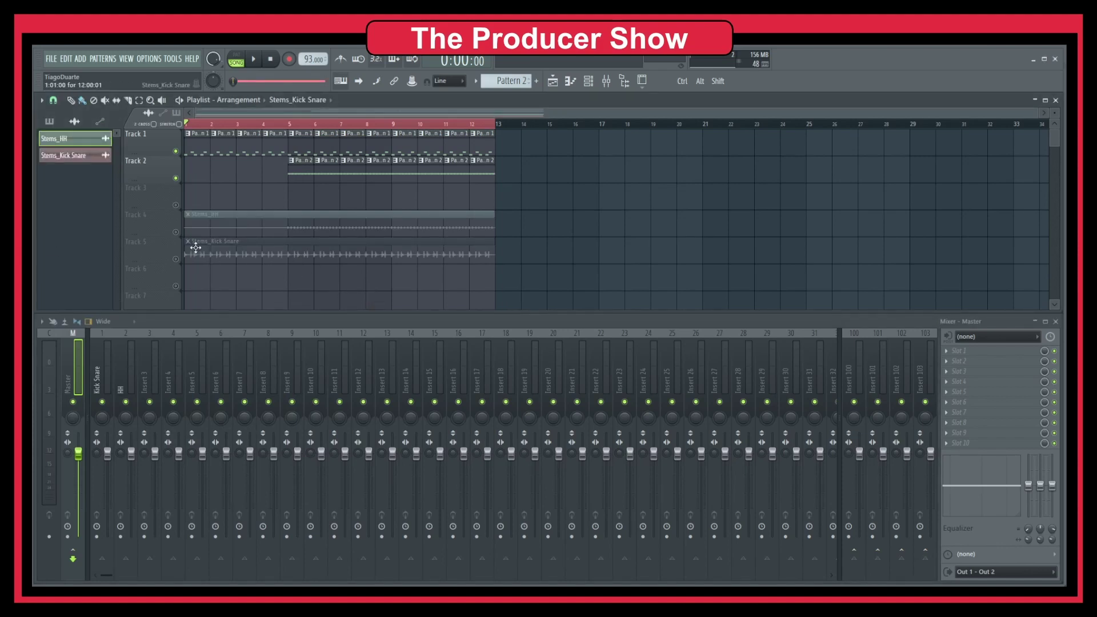
Solo playlist track 5 and play the Stems_Kick Snare clip from the start of the arrangement
right_click(176, 260)
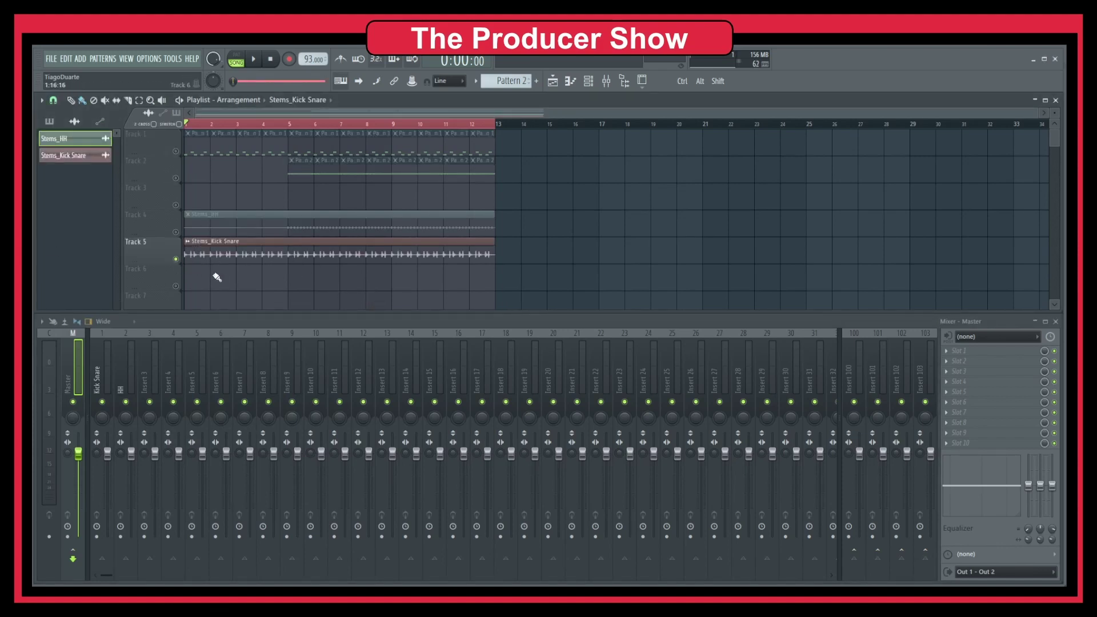
key(space)
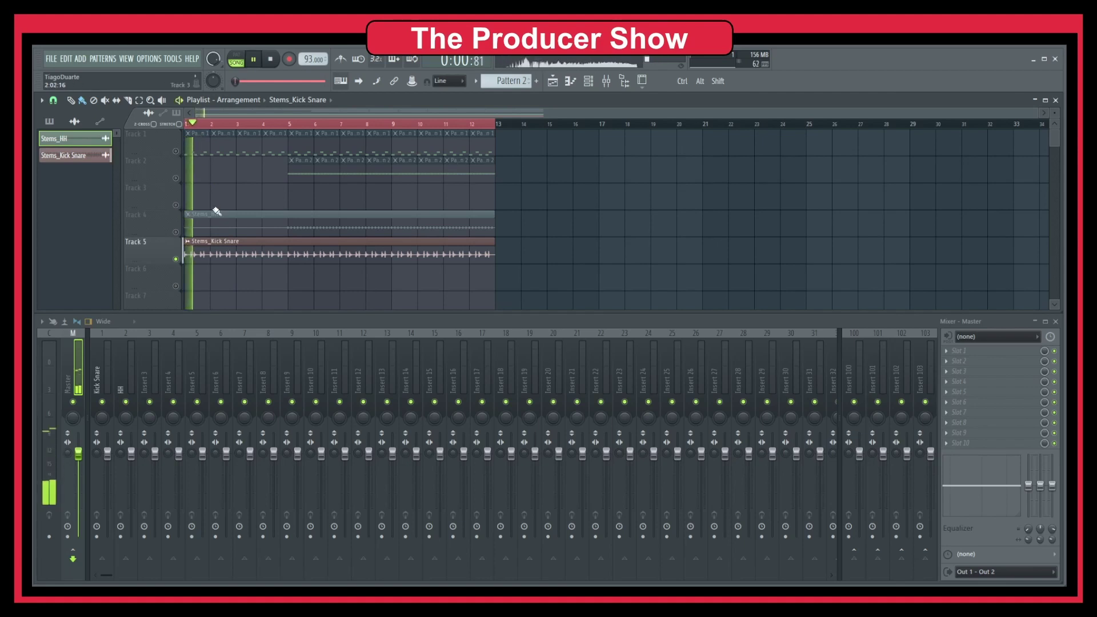
key(space)
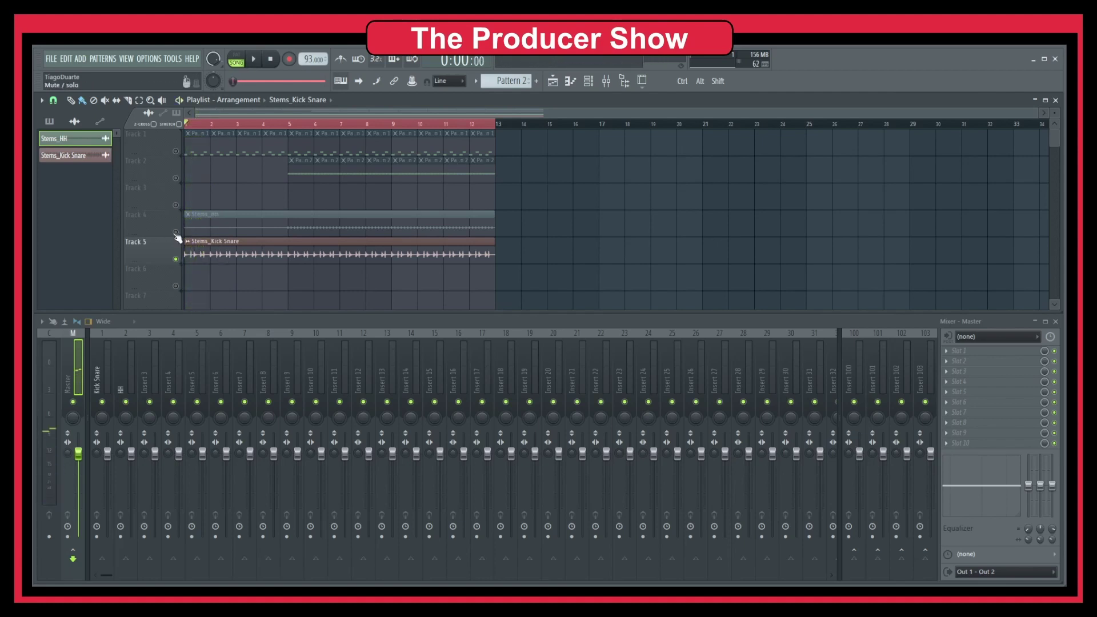
Solo playlist track 4 and play the Stems_HH clip from bar 5
right_click(175, 232)
click(289, 124)
key(space)
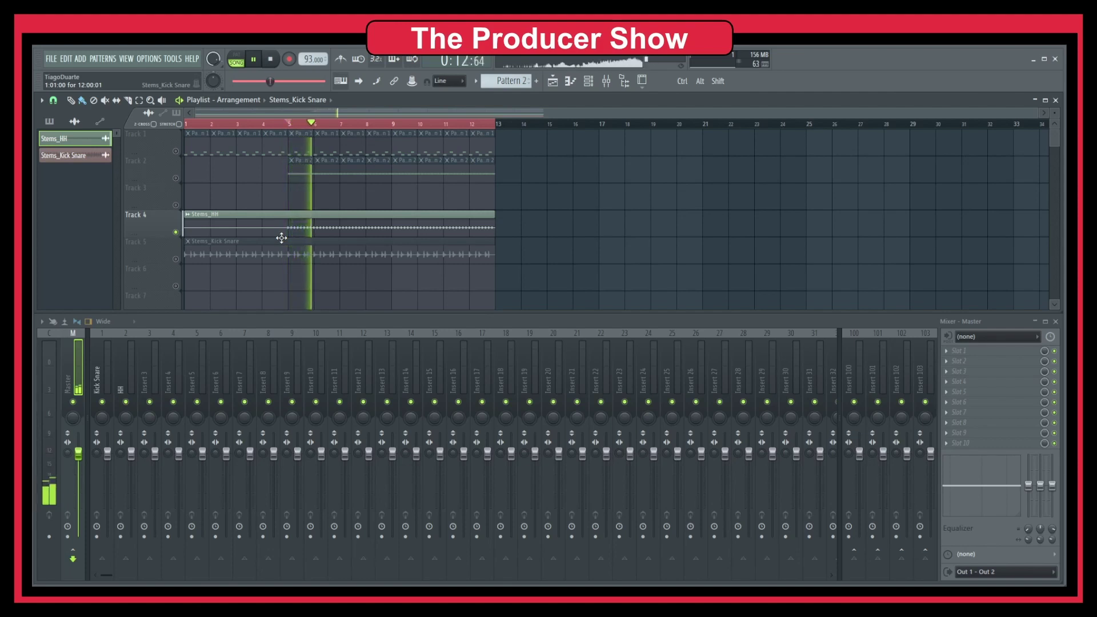
key(space)
Unmute playlist track 5 and play both stem clips together from bar 5
click(176, 259)
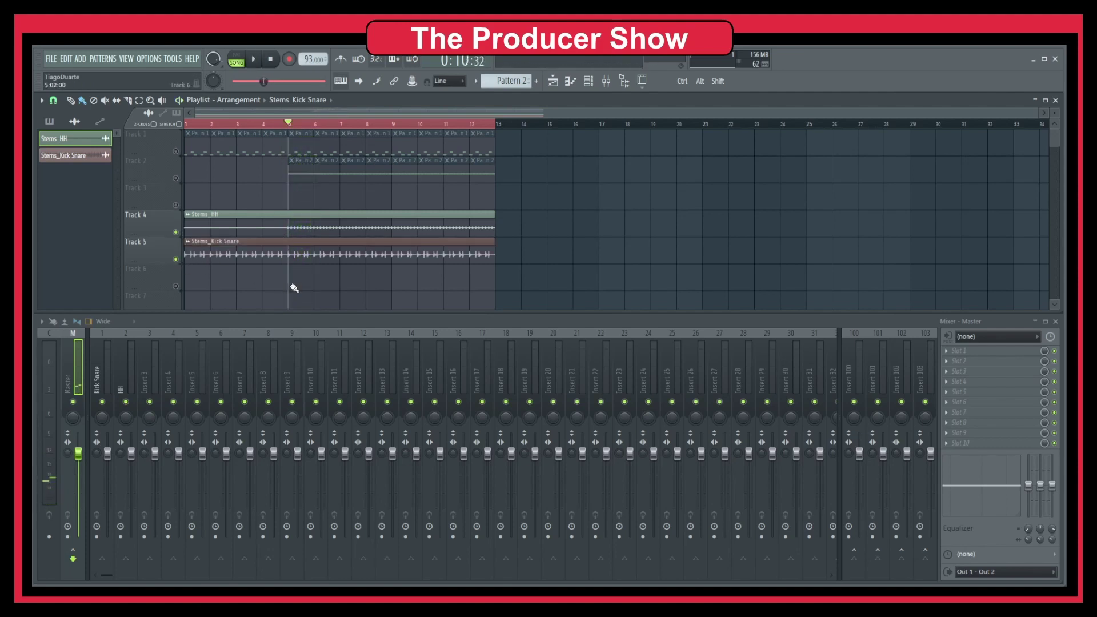
key(space)
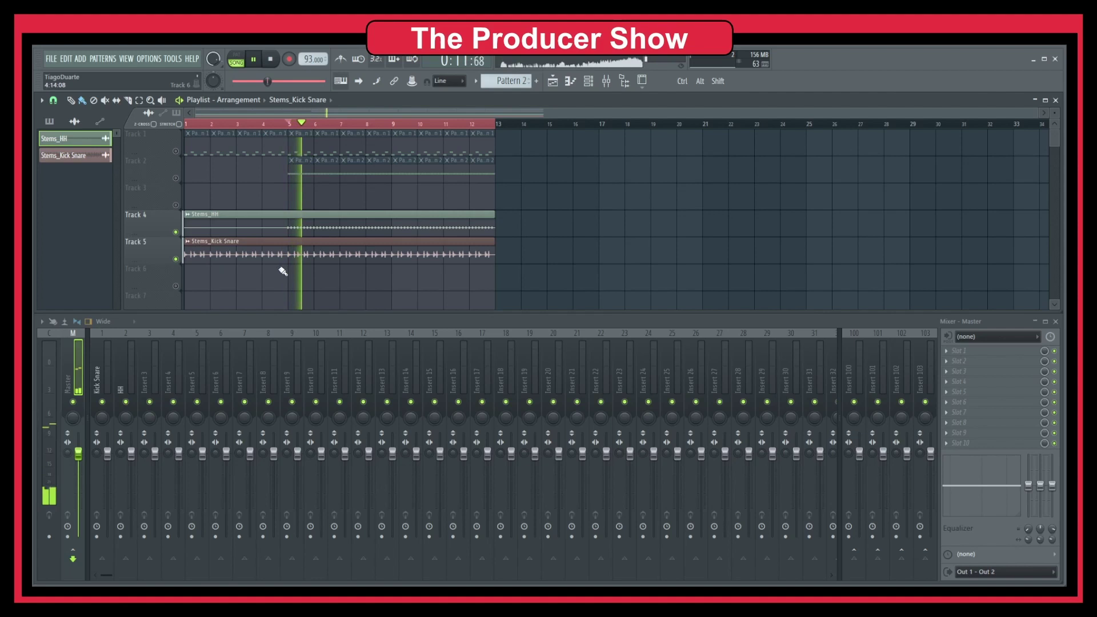
key(space)
Solo playlist track 1, unmute track 2, and play the original patterns from bar 5 for comparison with the stems
right_click(176, 151)
click(176, 178)
key(space)
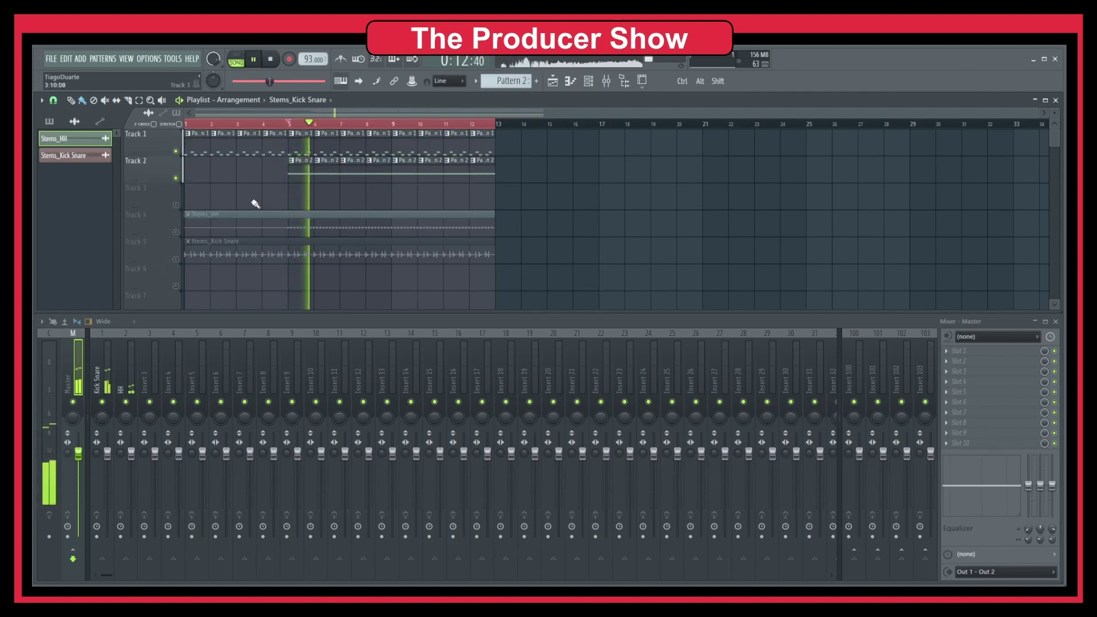
key(space)
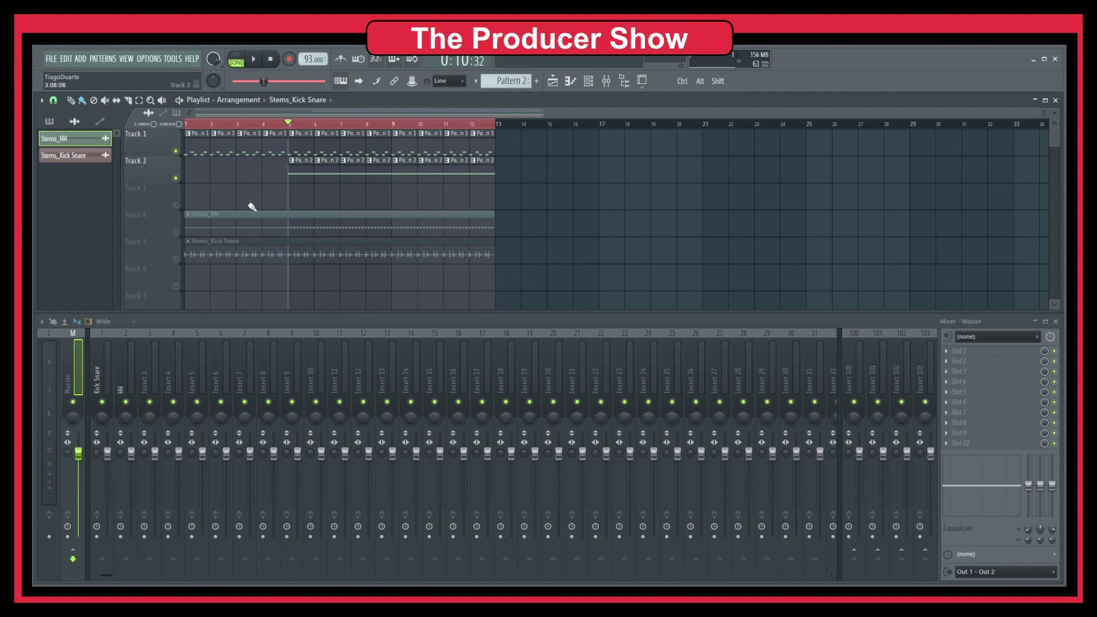
Close the playlist to inspect the stem audio clips in the channel rack
scroll(260, 274, up, 1)
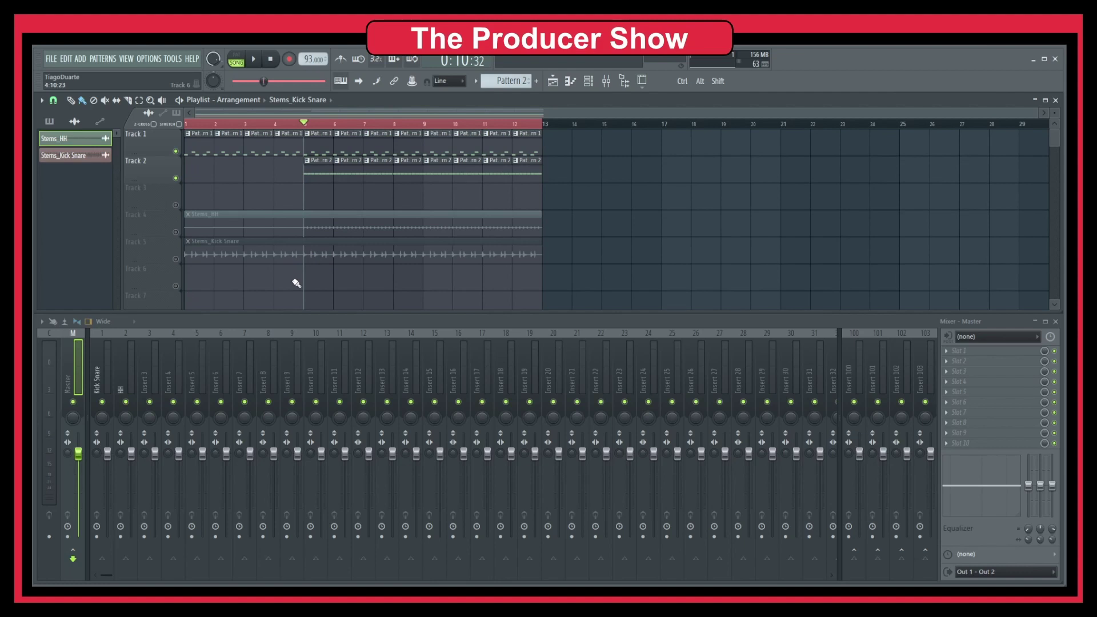
click(1056, 101)
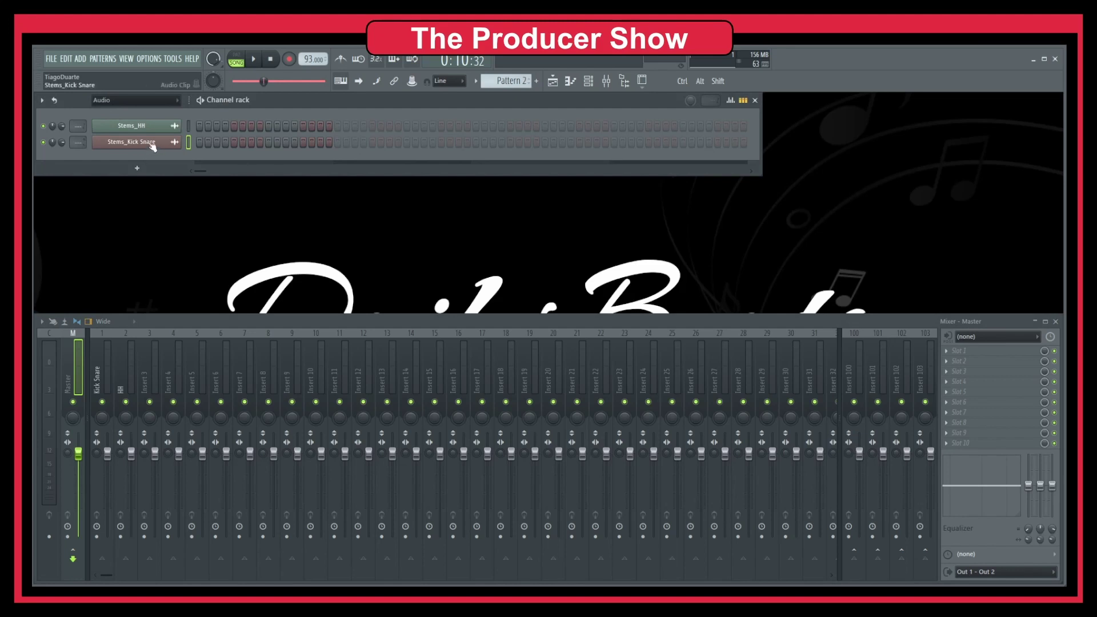